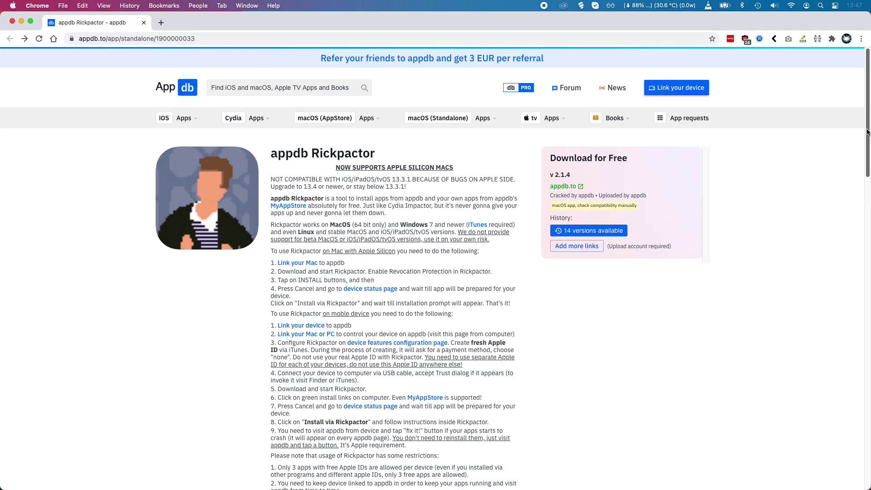
Step: Open appdb's 'Link your Mac' device-linking page in a new tab
{"action": "scroll", "coordinate": [869, 135], "scroll_direction": "down", "scroll_amount": 2}
{"action": "scroll", "coordinate": [868, 136], "scroll_direction": "down", "scroll_amount": 1}
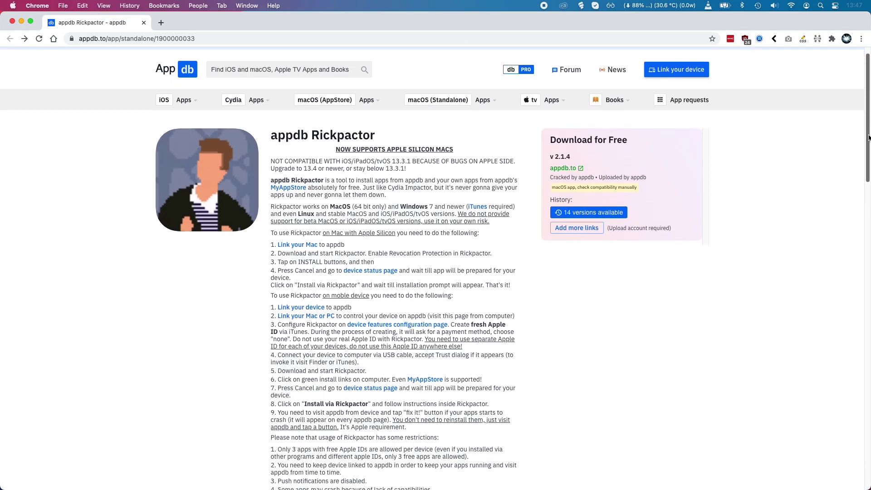
{"action": "left_click_drag", "start_coordinate": [869, 137], "coordinate": [869, 148]}
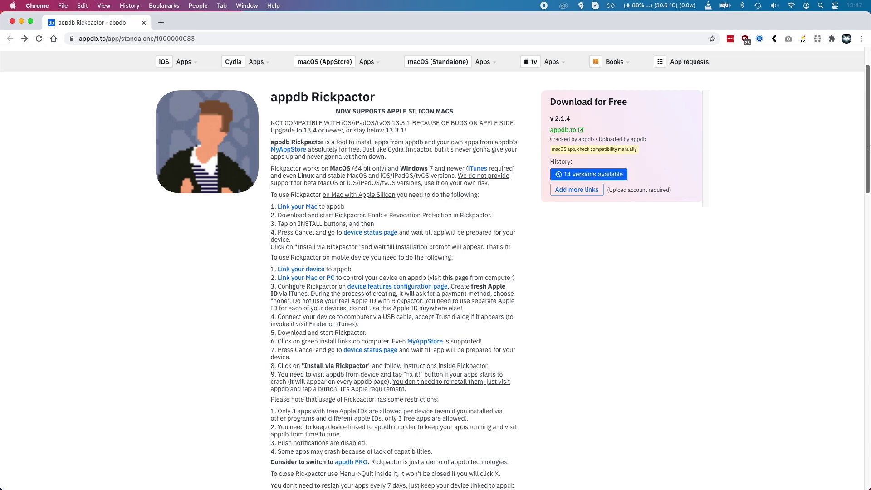
{"action": "scroll", "coordinate": [442, 147], "scroll_direction": "down", "scroll_amount": 2}
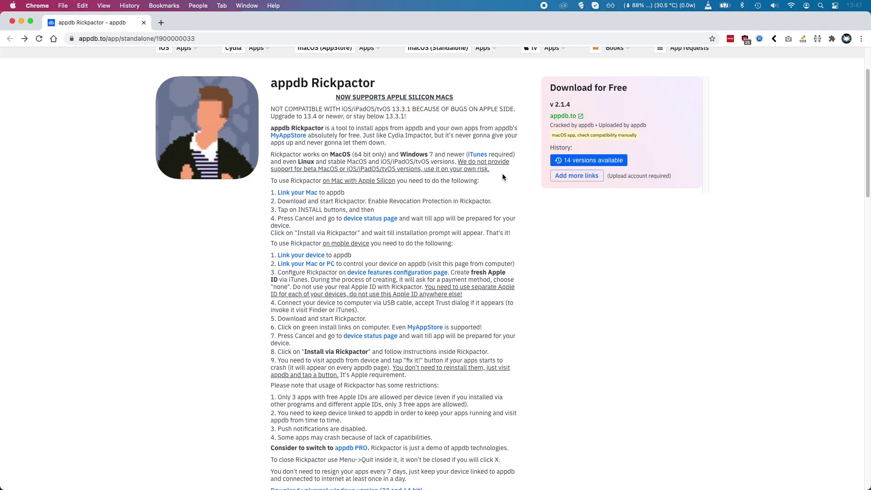
{"action": "left_click", "coordinate": [301, 193], "text": "super"}
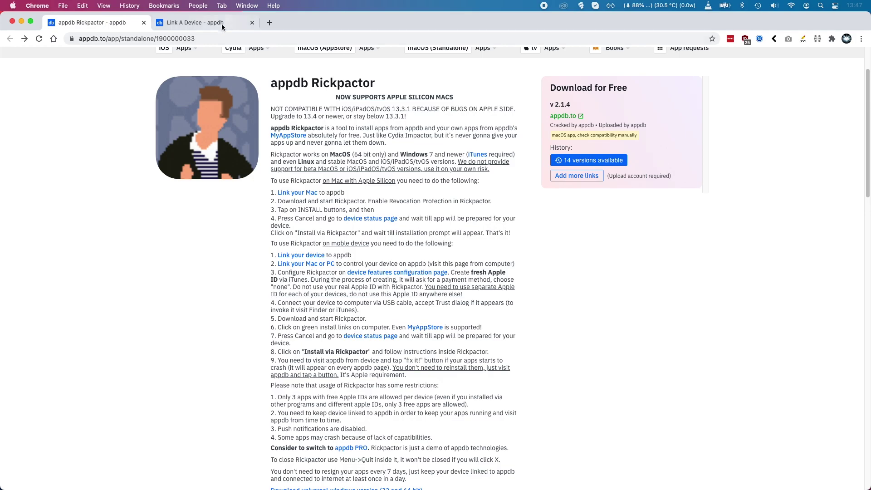
{"action": "left_click", "coordinate": [205, 23]}
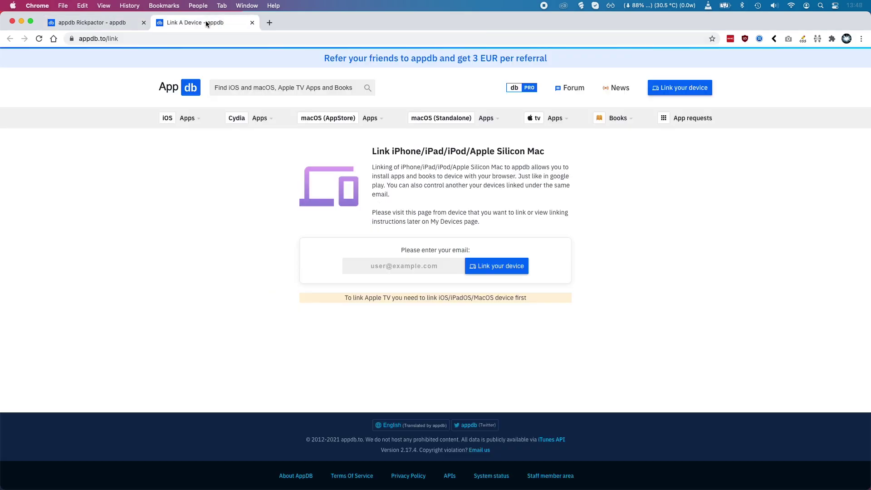
Step: Submit the account email and save link_to_appdb.mobileconfig into Downloads
{"action": "left_click", "coordinate": [432, 264]}
{"action": "left_click", "coordinate": [515, 259]}
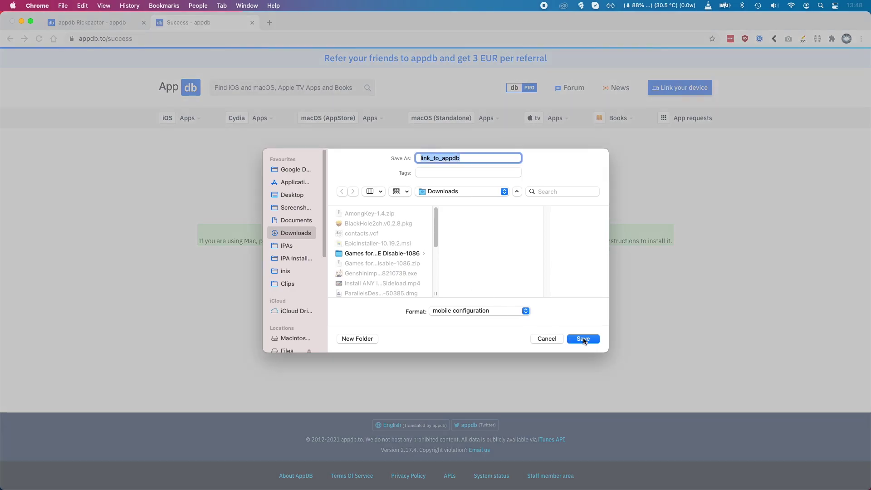
{"action": "left_click", "coordinate": [583, 338]}
{"action": "left_click", "coordinate": [583, 338]}
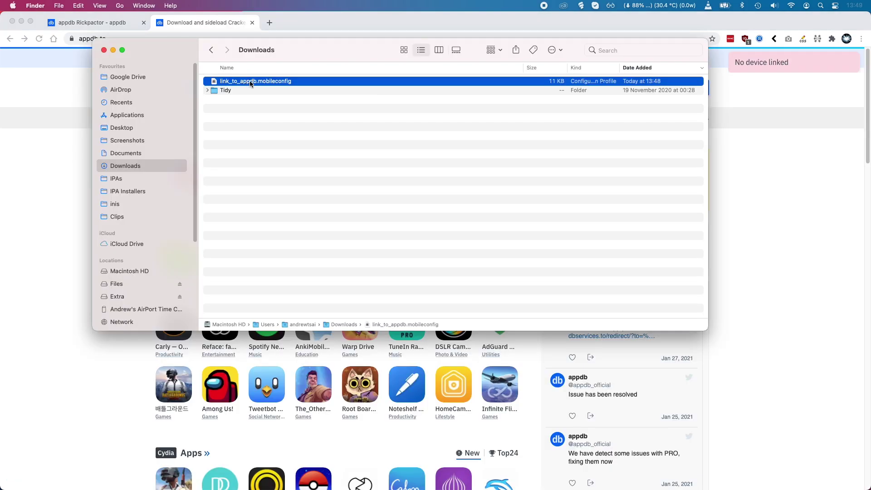
Step: Install the link_to_appdb Device Link profile in System Preferences, authorizing with the admin password
{"action": "double_click", "coordinate": [250, 83]}
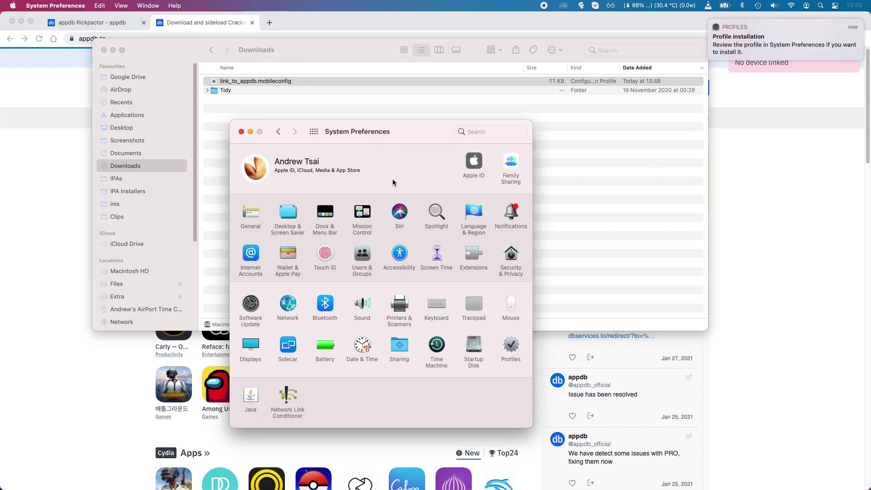
{"action": "left_click", "coordinate": [516, 351]}
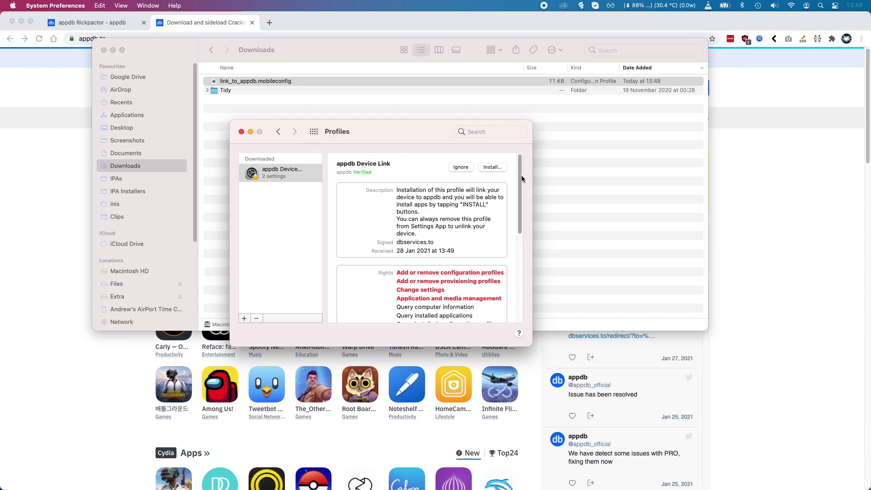
{"action": "left_click", "coordinate": [493, 167]}
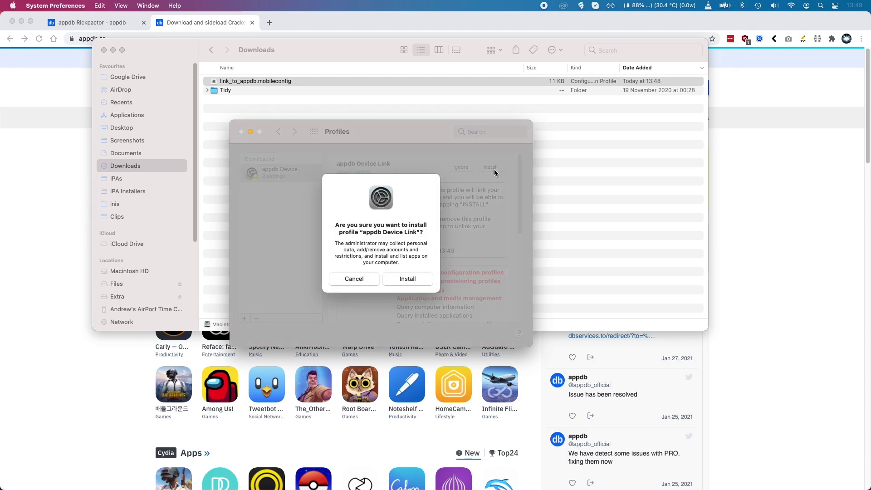
{"action": "left_click", "coordinate": [407, 278]}
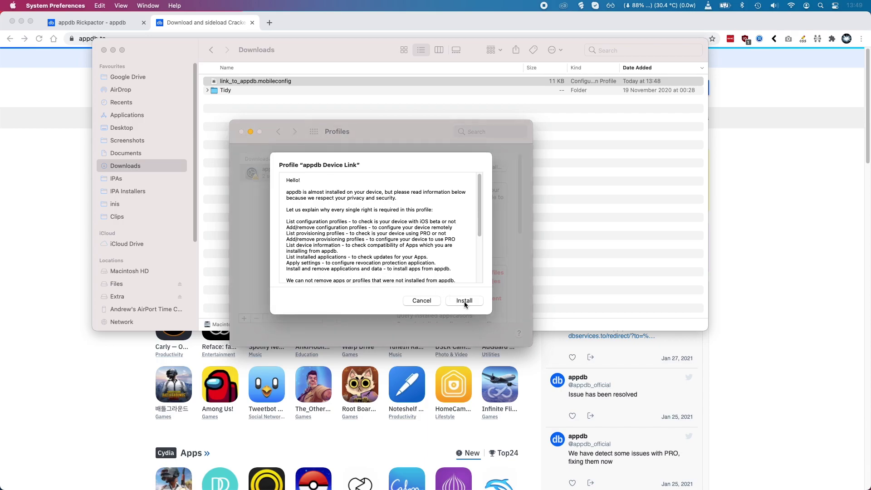
{"action": "left_click", "coordinate": [464, 301]}
{"action": "key", "text": "Return"}
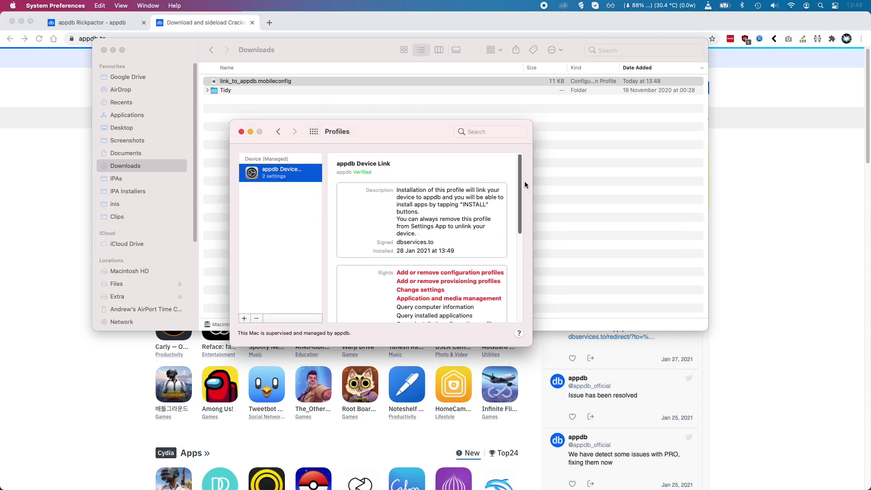
{"action": "left_click", "coordinate": [18, 249]}
Step: Check My devices to confirm the MacBook Air is linked to the account
{"action": "left_click", "coordinate": [122, 25]}
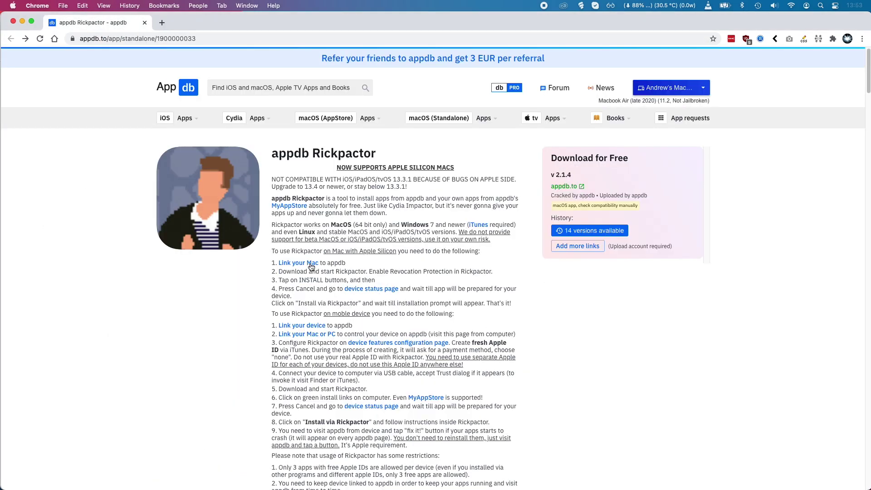
{"action": "left_click", "coordinate": [311, 265]}
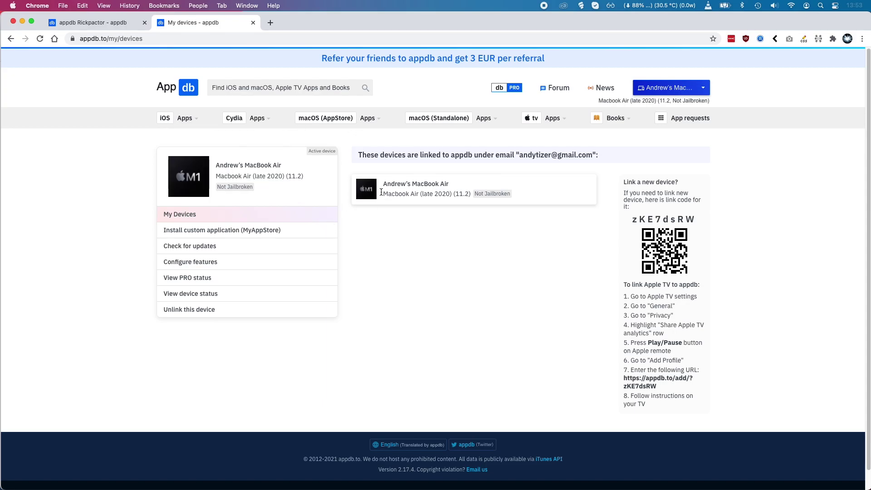
{"action": "left_click", "coordinate": [90, 26]}
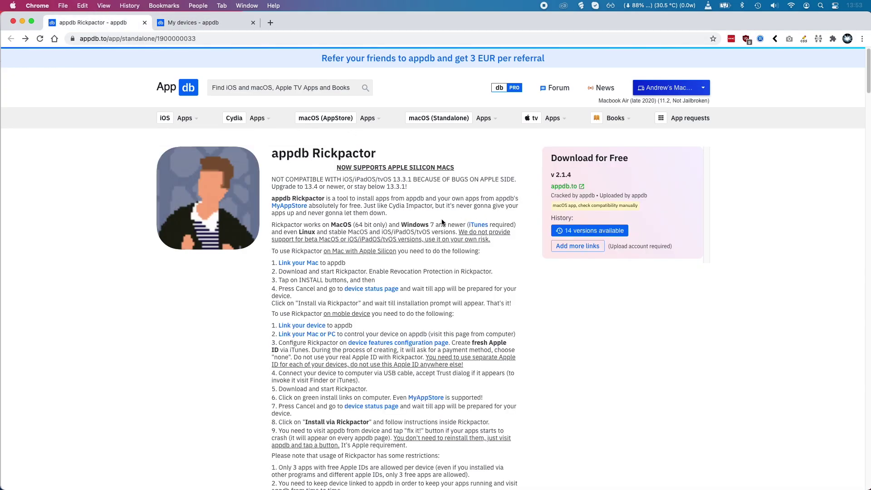
Step: Download Rickpactor-2.1.4.dmg (85.6 MB) from appdb into Downloads
{"action": "left_click", "coordinate": [566, 186]}
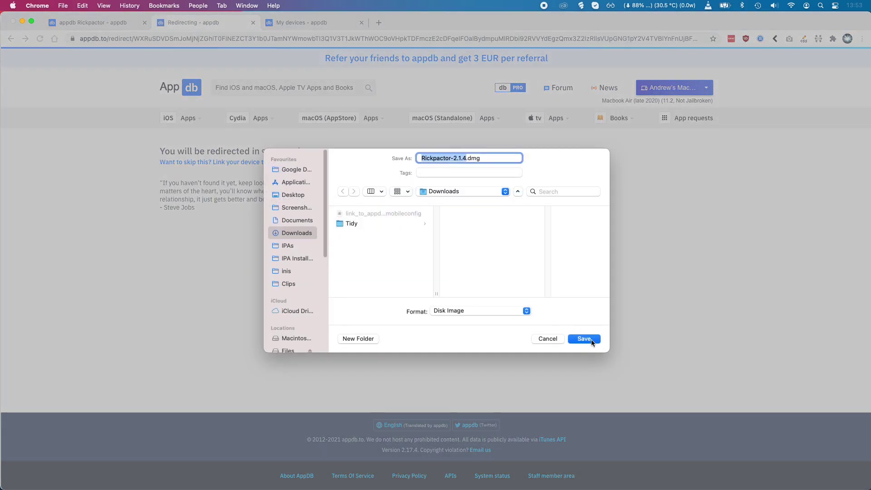
{"action": "left_click", "coordinate": [584, 339]}
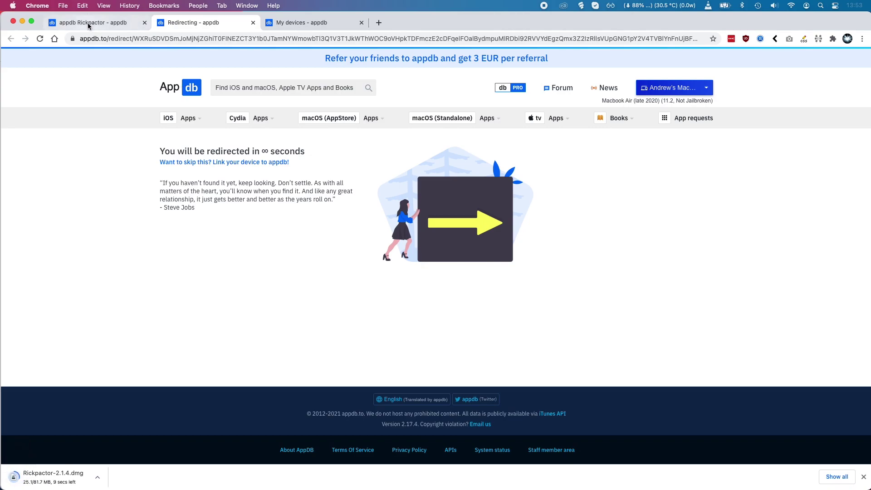
{"action": "left_click", "coordinate": [90, 22]}
{"action": "key", "text": "super+Tab"}
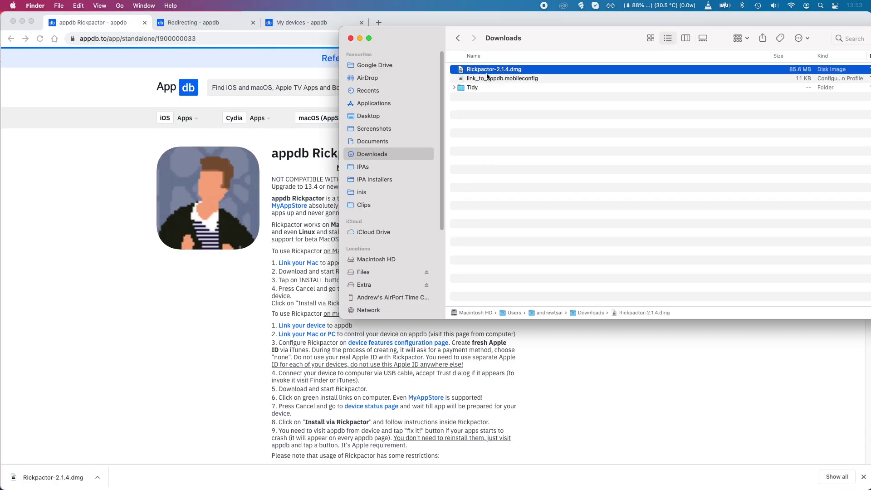
Step: Open Rickpactor-2.1.4.dmg and copy Rickpactor into the Applications folder
{"action": "double_click", "coordinate": [487, 70]}
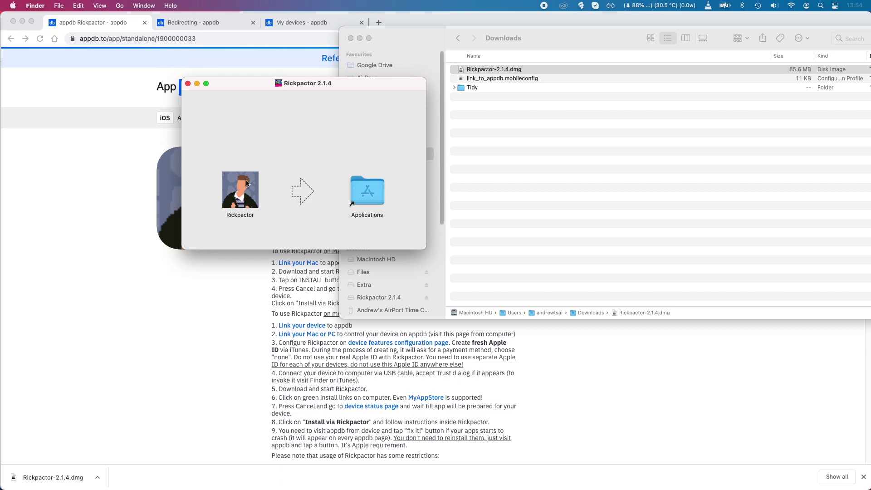
{"action": "left_click_drag", "start_coordinate": [247, 183], "coordinate": [377, 195]}
{"action": "double_click", "coordinate": [363, 189]}
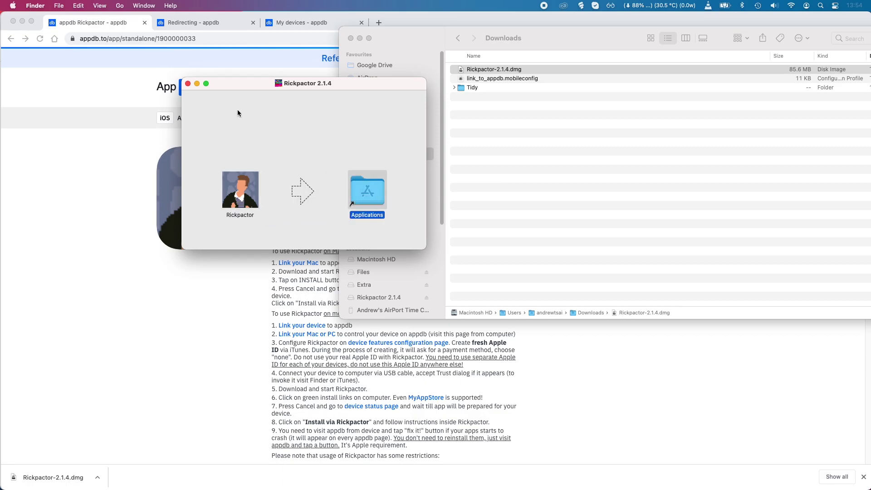
{"action": "left_click", "coordinate": [350, 38]}
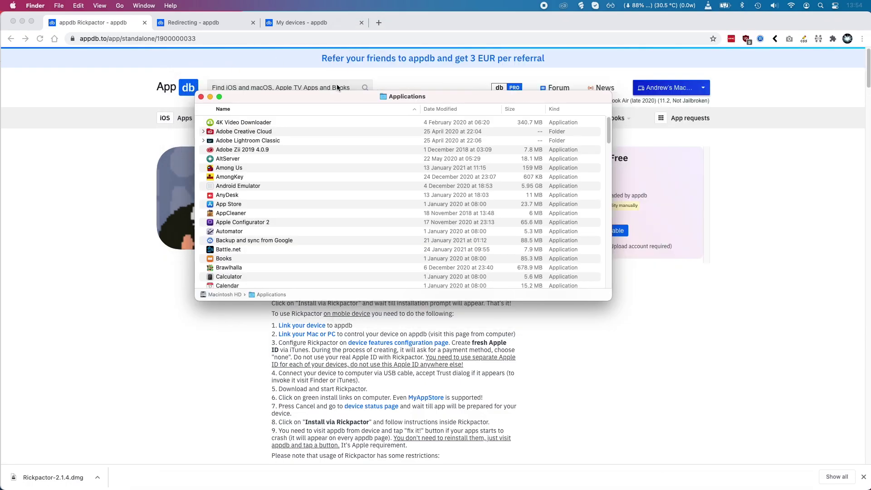
Step: Launch Rickpactor from Applications with right-click Open, accepting the internet-download warning
{"action": "left_click_drag", "start_coordinate": [333, 98], "coordinate": [638, 45]}
{"action": "scroll", "coordinate": [630, 170], "scroll_direction": "down", "scroll_amount": 10}
{"action": "scroll", "coordinate": [631, 174], "scroll_direction": "down", "scroll_amount": 15}
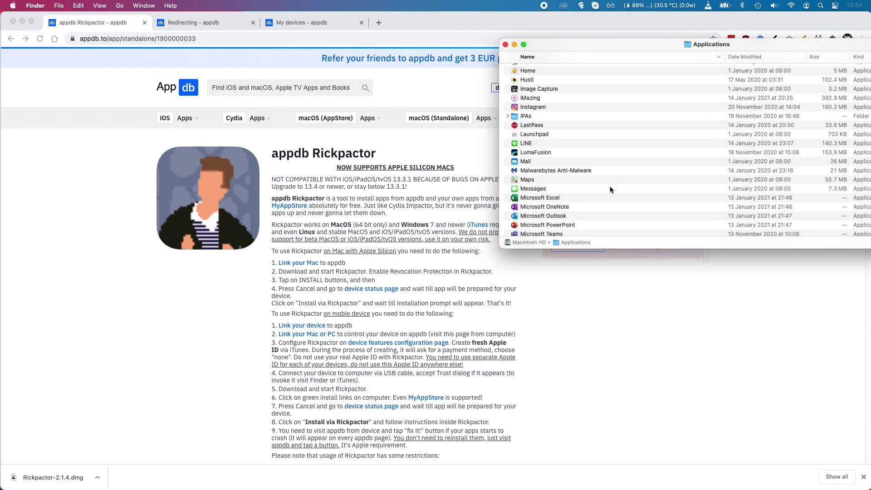
{"action": "right_click", "coordinate": [538, 214]}
{"action": "left_click", "coordinate": [546, 217]}
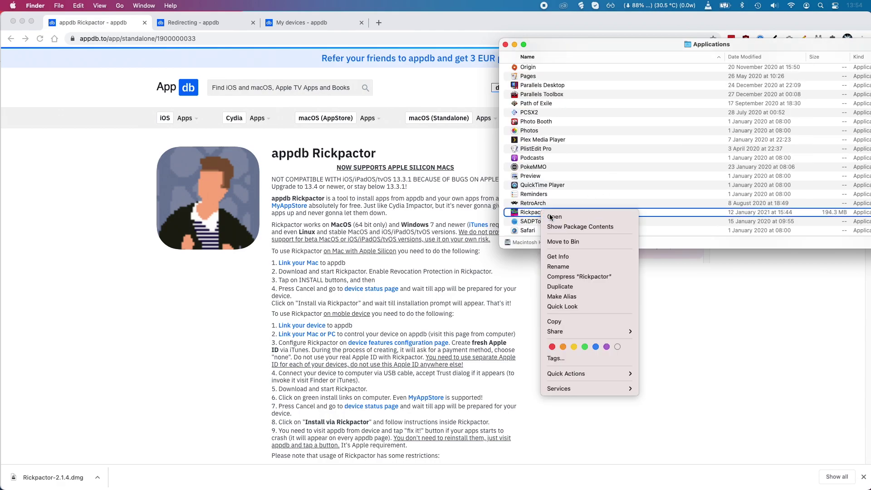
{"action": "left_click", "coordinate": [505, 44]}
{"action": "left_click", "coordinate": [455, 202]}
{"action": "scroll", "coordinate": [456, 199], "scroll_direction": "down", "scroll_amount": 3}
{"action": "right_click", "coordinate": [653, 478]}
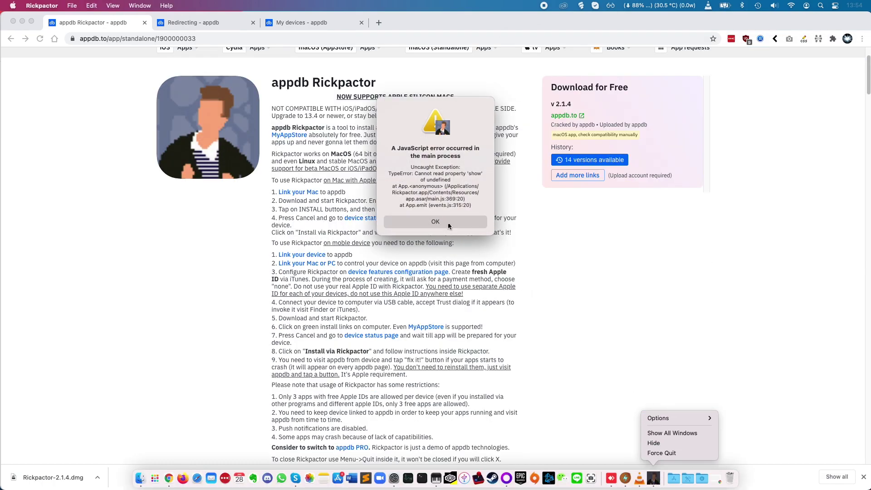
Step: Dismiss the JavaScript error, choose Enable for revocation protection, and select its instructions text
{"action": "left_click", "coordinate": [448, 222]}
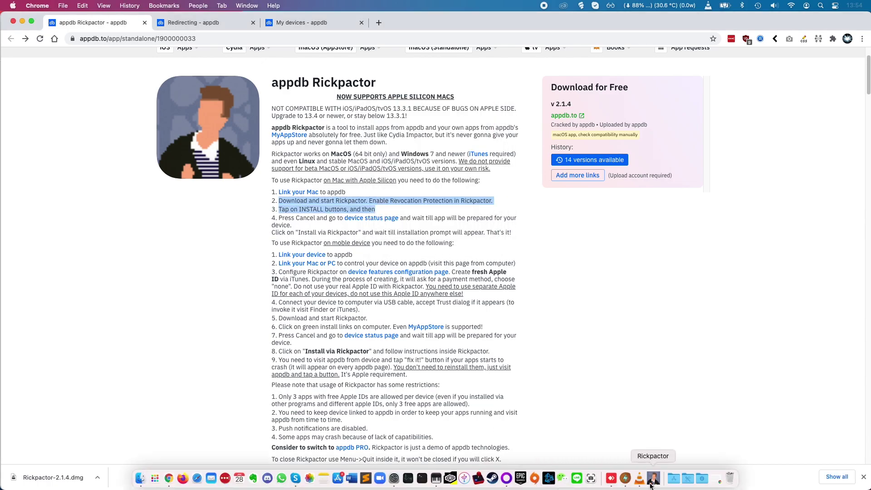
{"action": "left_click", "coordinate": [653, 478]}
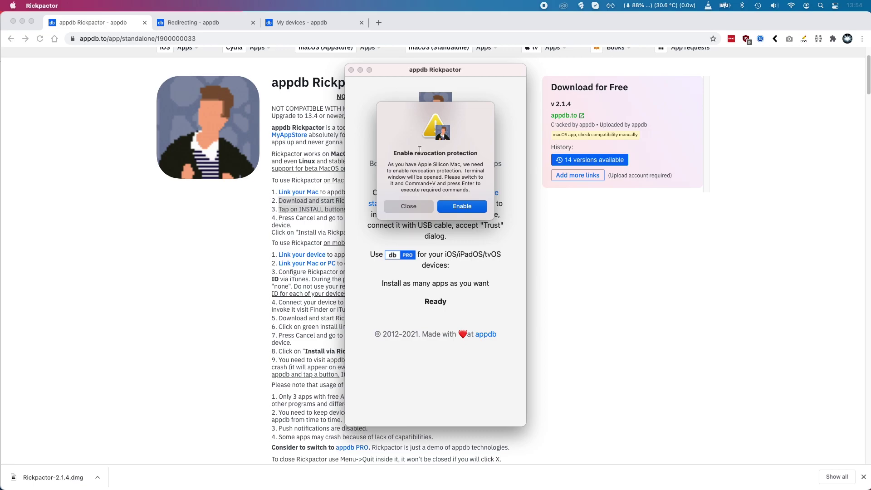
{"action": "left_click", "coordinate": [461, 207]}
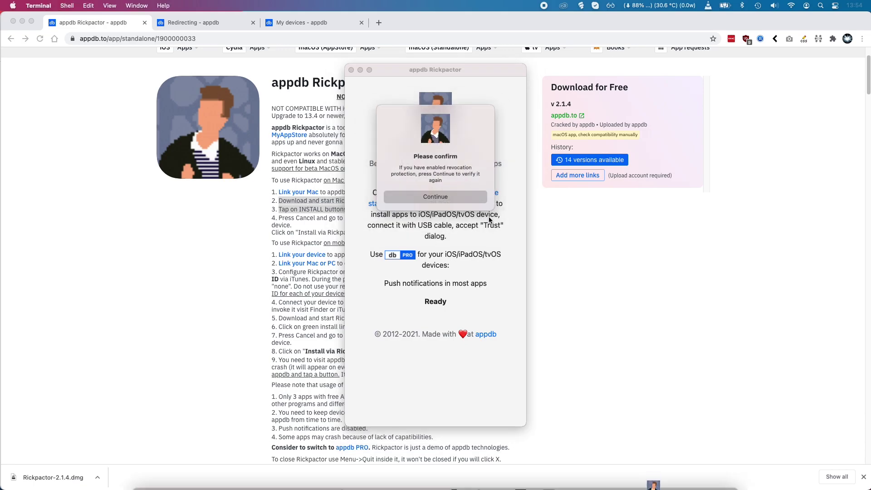
{"action": "left_click_drag", "start_coordinate": [387, 164], "coordinate": [473, 188]}
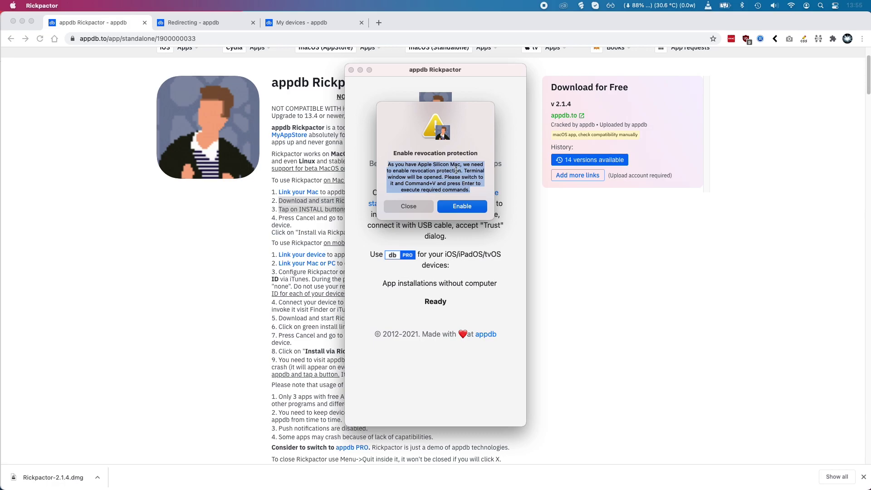
Step: Run Rickpactor's pasted protection command in Terminal, entering the account password
{"action": "key", "text": "super+space"}
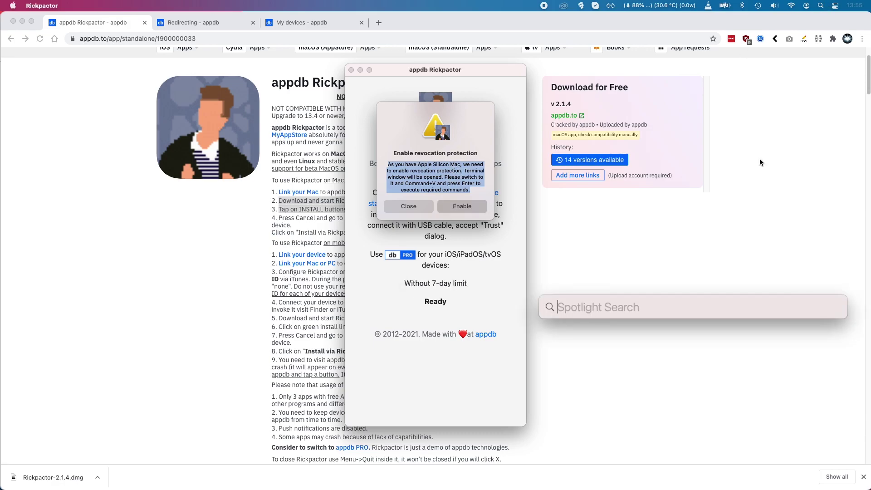
{"action": "type", "text": "terminal"}
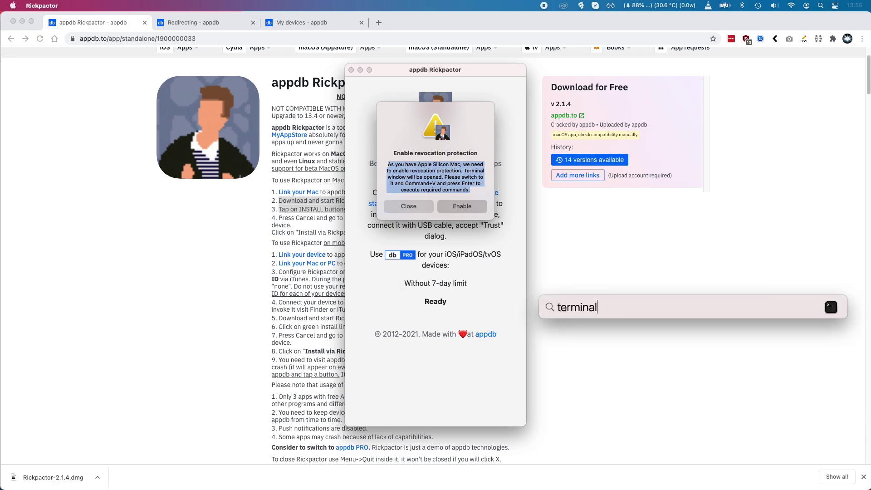
{"action": "key", "text": "Return"}
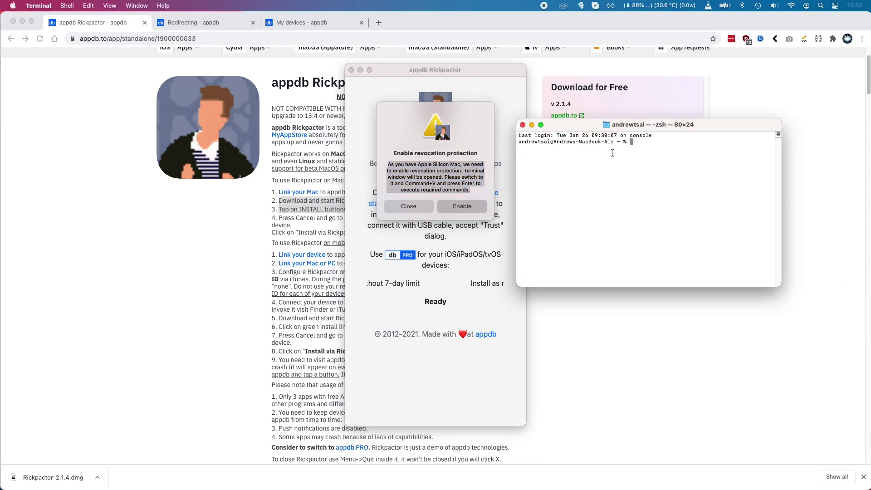
{"action": "type", "text": "bash '/Applications/Rickpactor.app/Contents//bin/darwin/protection.scpt.sh'"}
{"action": "key", "text": "Return"}
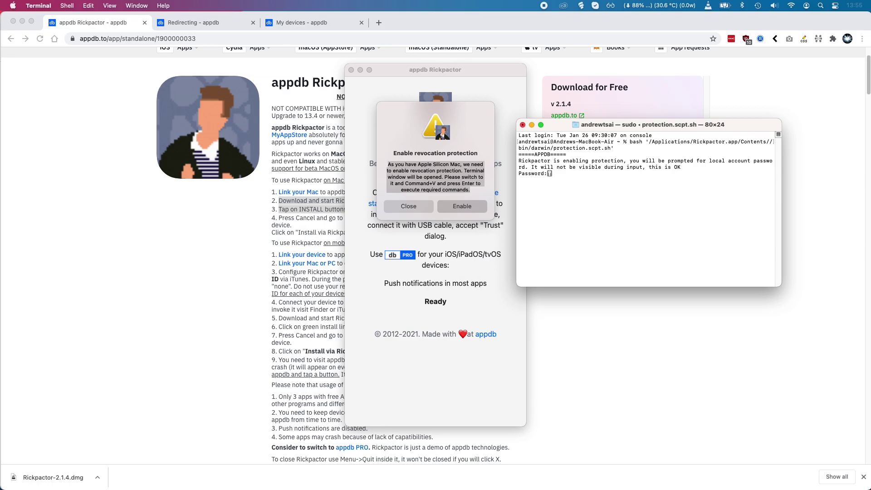
{"action": "key", "text": "Return"}
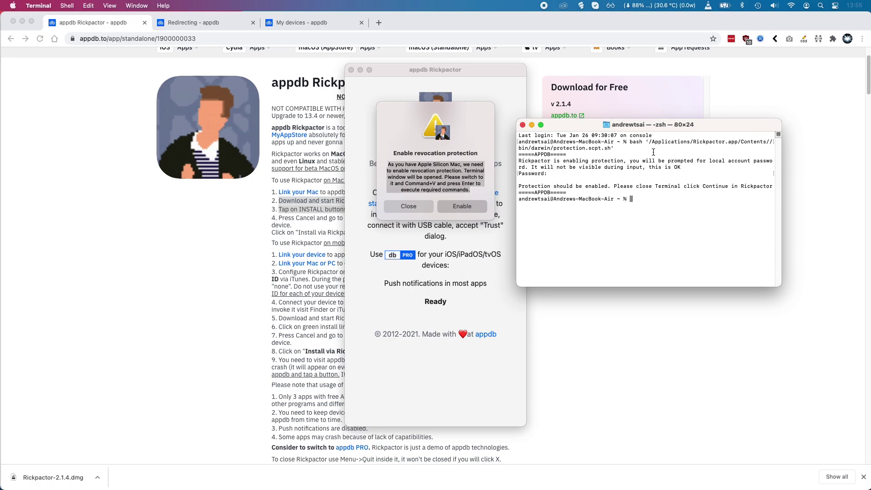
Step: Close Terminal and confirm enabling revocation protection in Rickpactor
{"action": "left_click", "coordinate": [522, 125]}
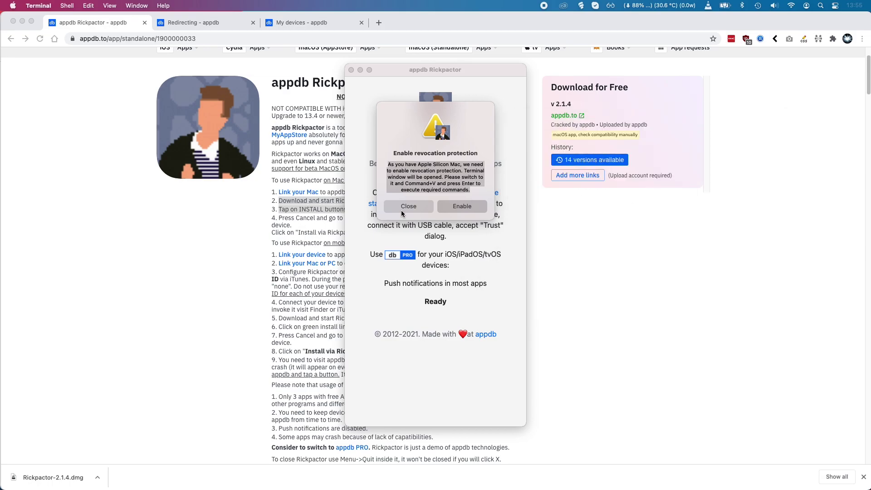
{"action": "left_click", "coordinate": [447, 210]}
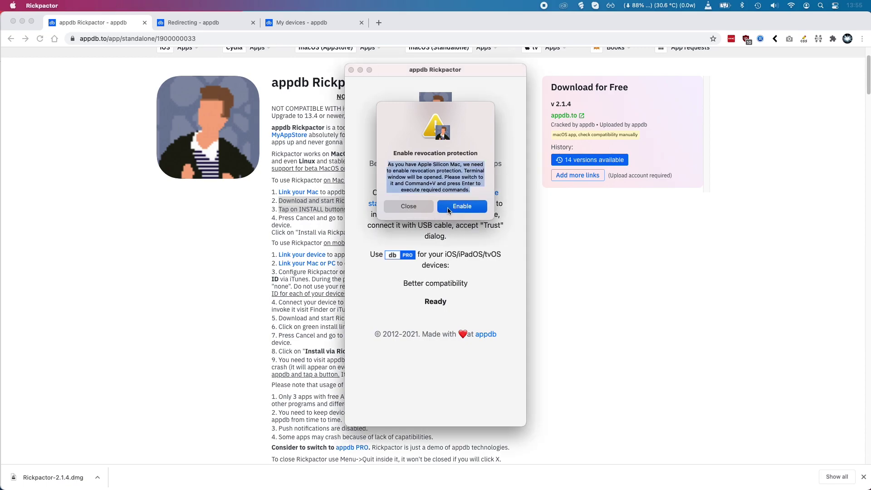
{"action": "left_click", "coordinate": [447, 210]}
{"action": "left_click", "coordinate": [458, 199]}
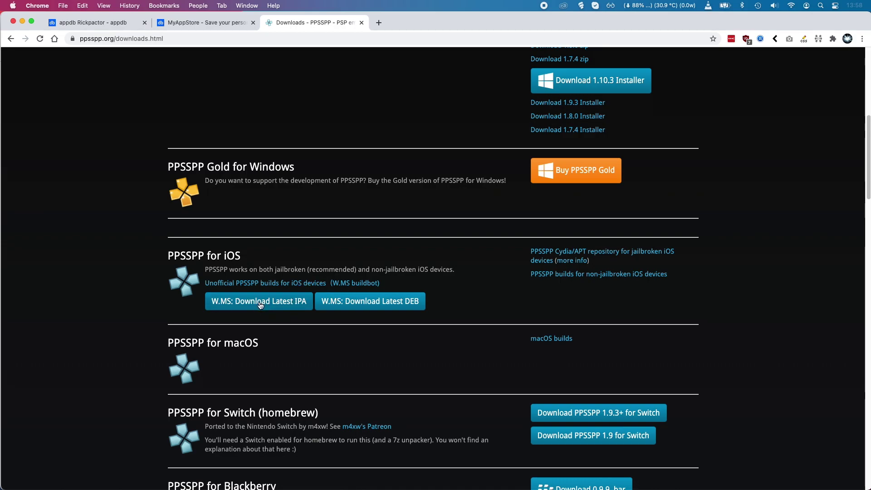
Step: Save PPSSPP_v1.10.3-1659-gbcd7856aa.ipa from the buildbot's Download Latest IPA link
{"action": "left_click", "coordinate": [260, 305]}
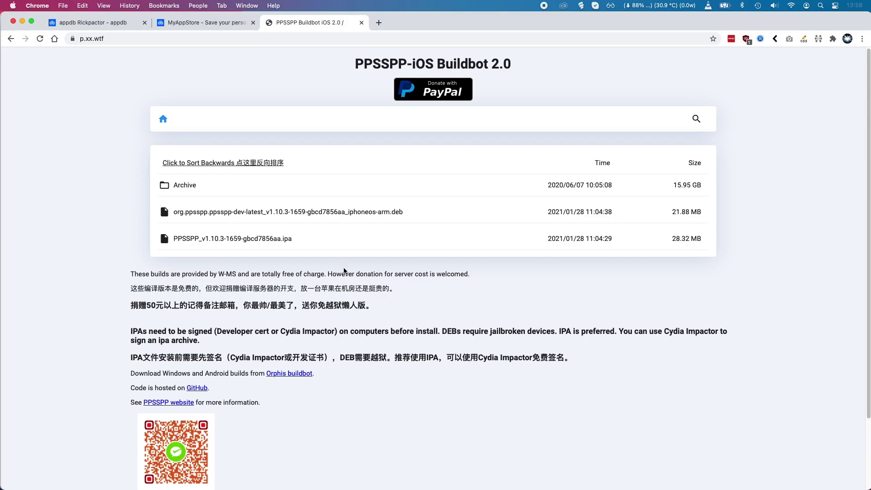
{"action": "left_click", "coordinate": [256, 247]}
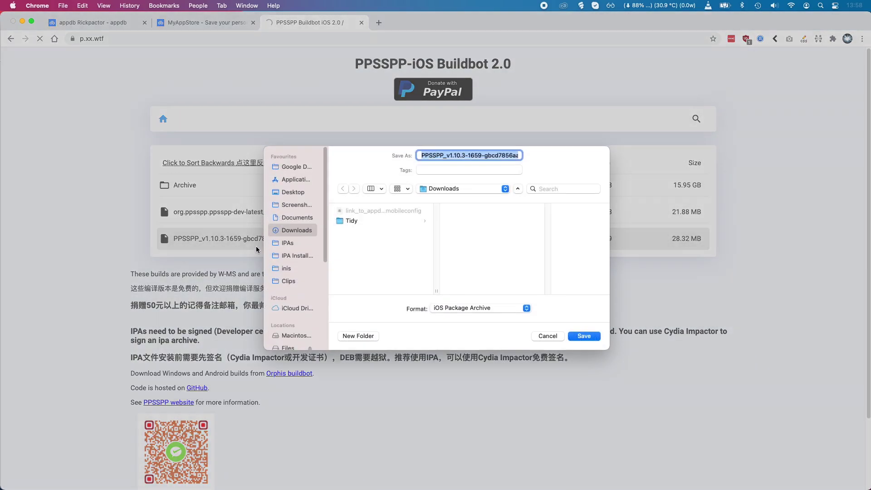
{"action": "left_click", "coordinate": [586, 335]}
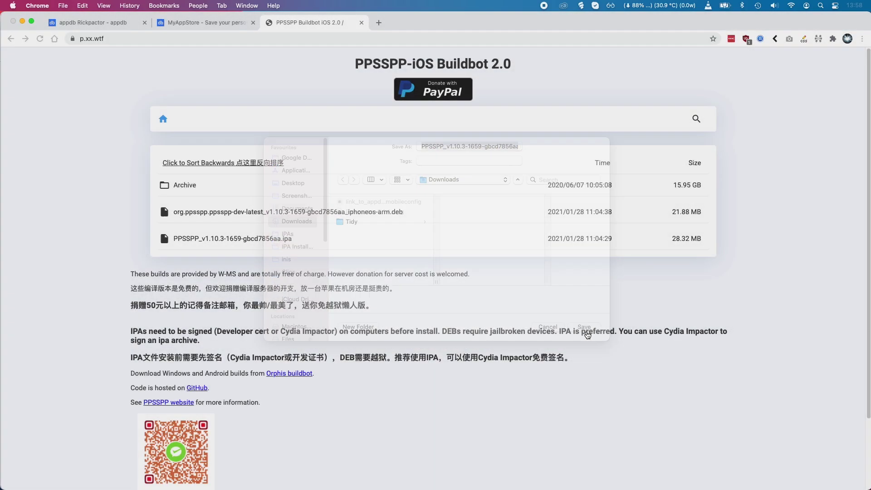
{"action": "key", "text": "ctrl+shift+Tab"}
Step: Upload the PPSSPP .ipa to MyAppStore and queue PPSSPP 1.10.3-1659 for installation
{"action": "left_click", "coordinate": [655, 190]}
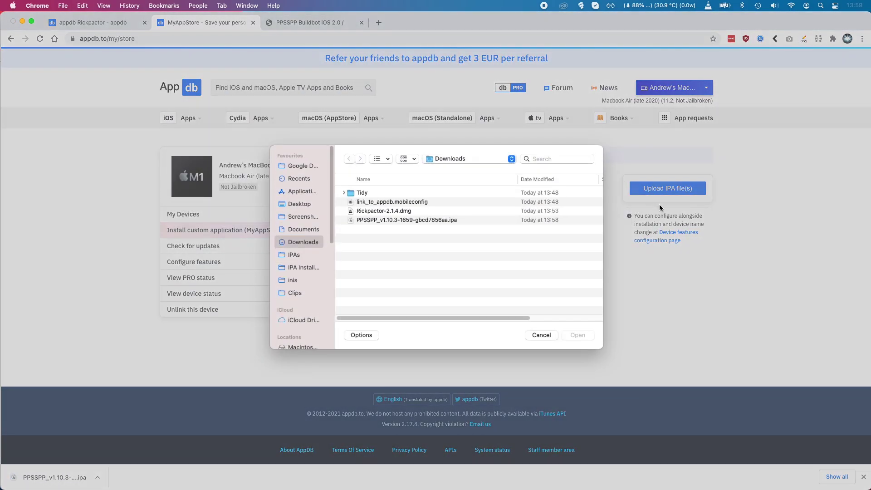
{"action": "double_click", "coordinate": [379, 224]}
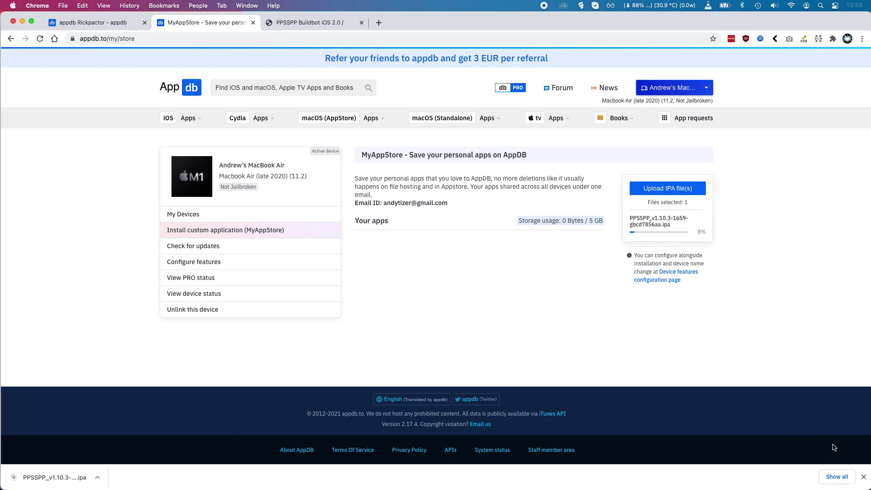
{"action": "left_click", "coordinate": [864, 477]}
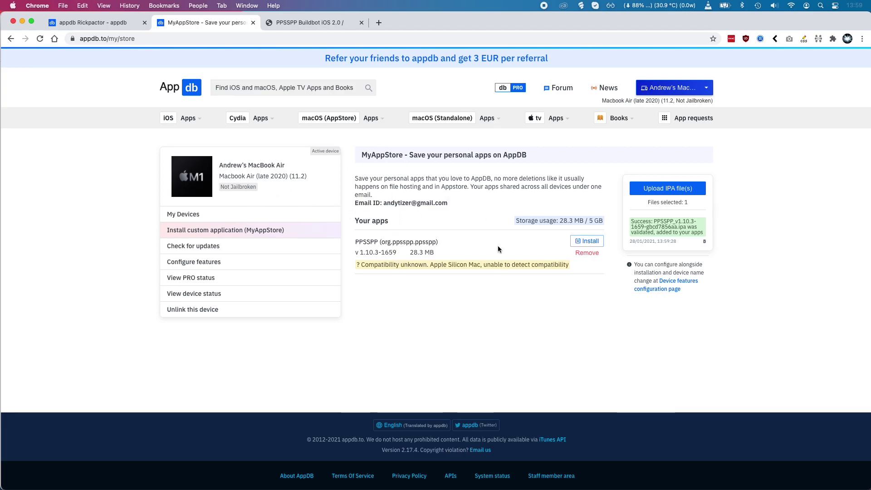
{"action": "left_click", "coordinate": [585, 240]}
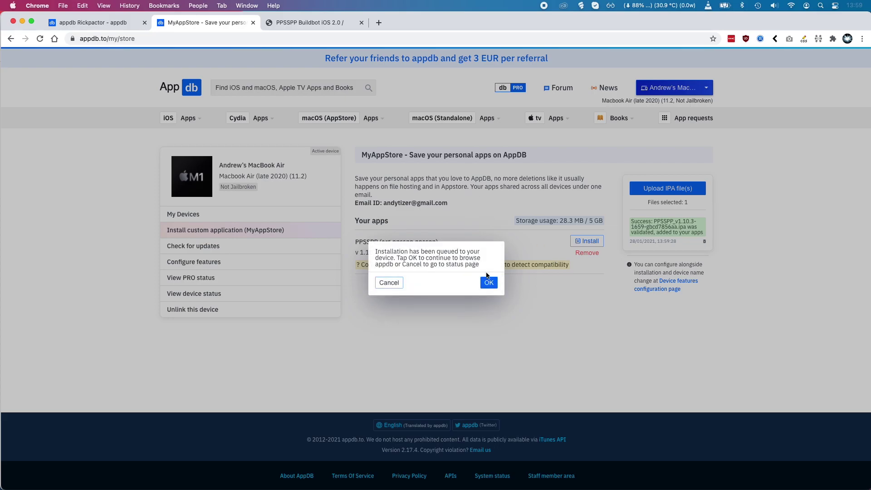
Step: Send the signed PPSSPP from Live device status to Rickpactor and watch it install
{"action": "left_click", "coordinate": [489, 281]}
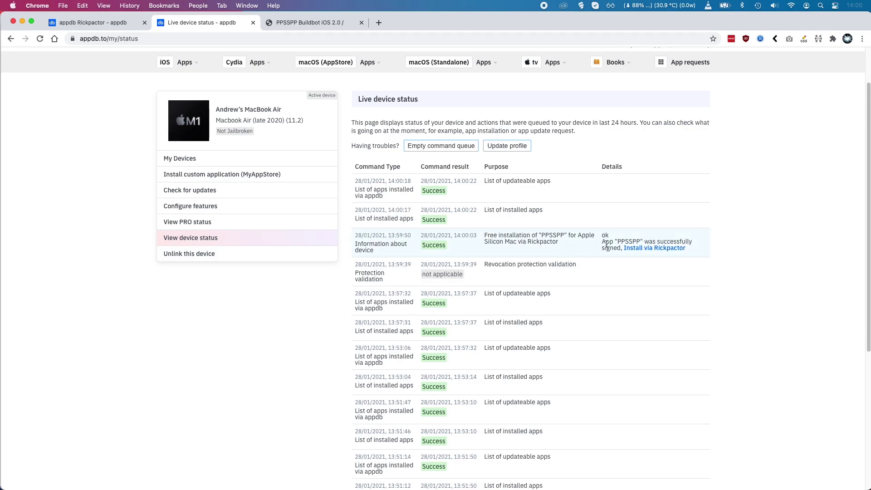
{"action": "left_click", "coordinate": [654, 248]}
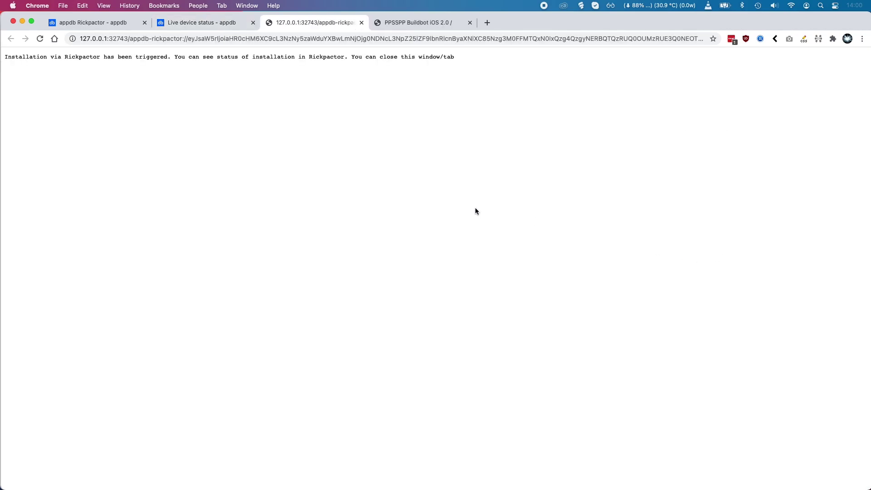
{"action": "left_click", "coordinate": [660, 478]}
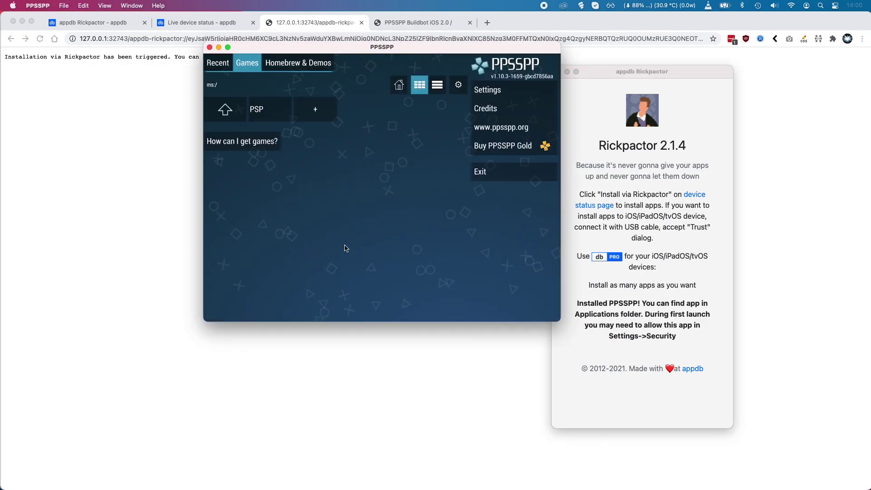
Step: Show PPSSPP's Recent games list and close both Google Chrome windows
{"action": "left_click", "coordinate": [218, 63]}
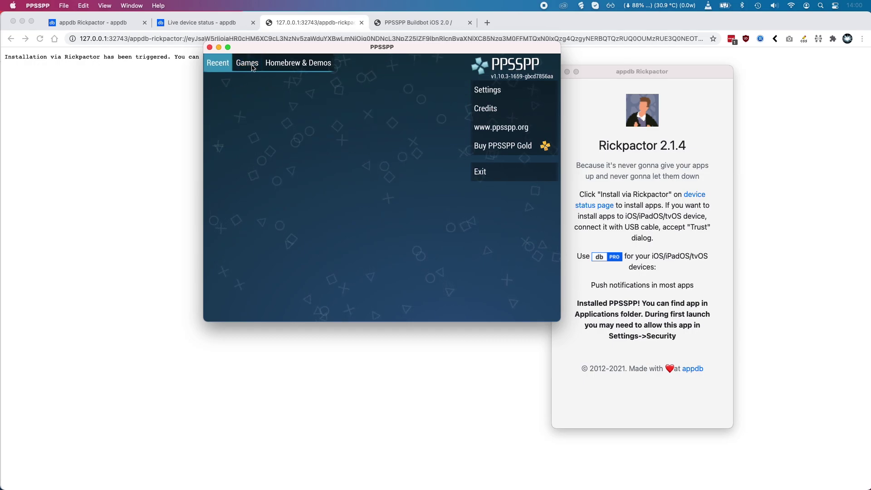
{"action": "left_click", "coordinate": [20, 23]}
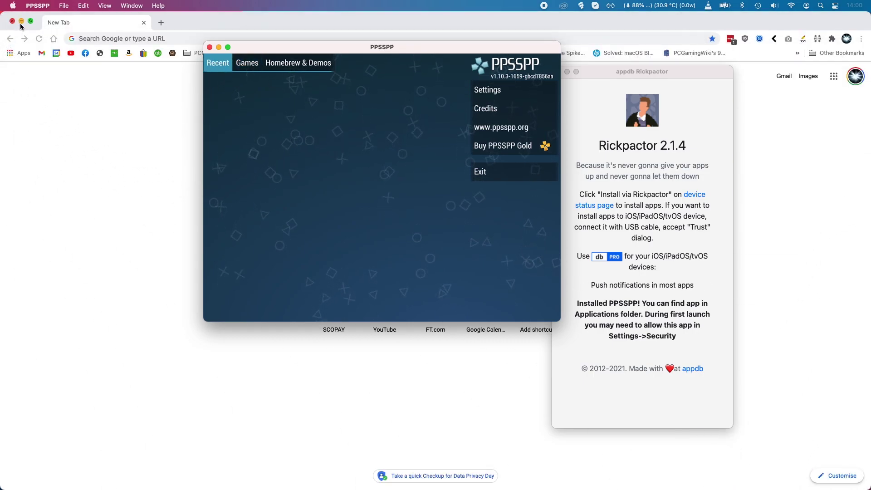
{"action": "left_click", "coordinate": [21, 23]}
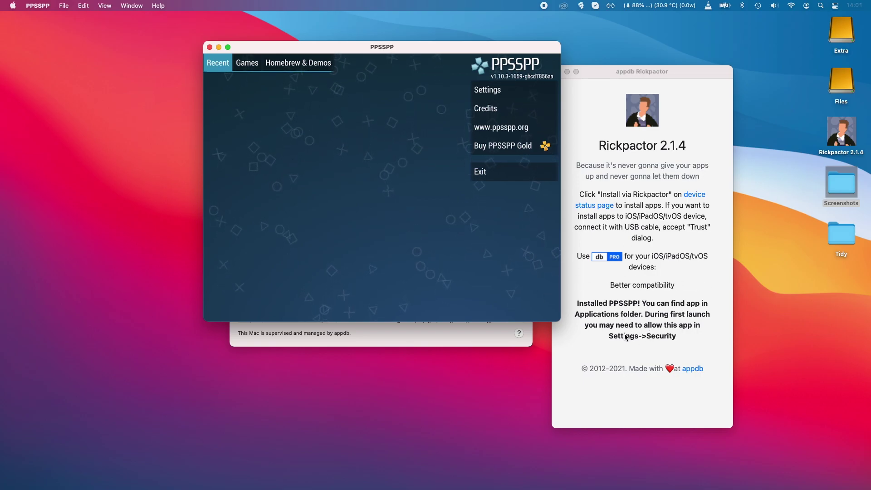
{"action": "left_click", "coordinate": [13, 6]}
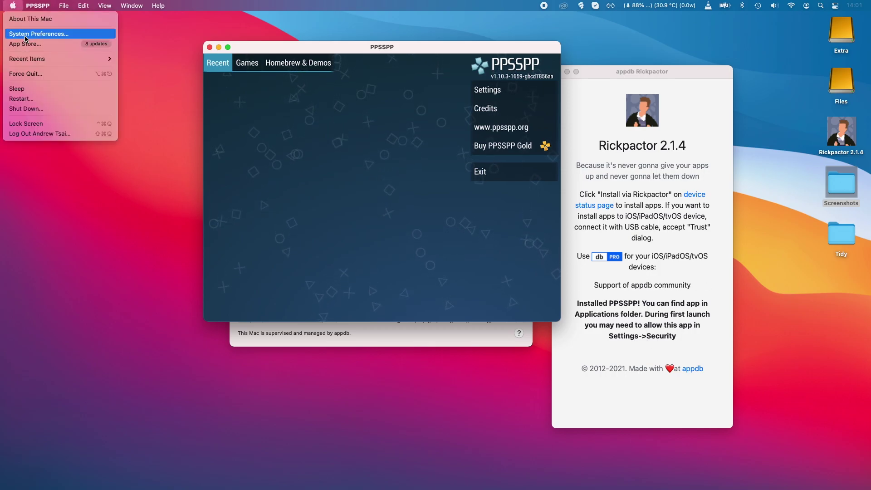
Step: Open System Preferences to Security & Privacy, then close it to bring PPSSPP back in front
{"action": "left_click", "coordinate": [26, 34]}
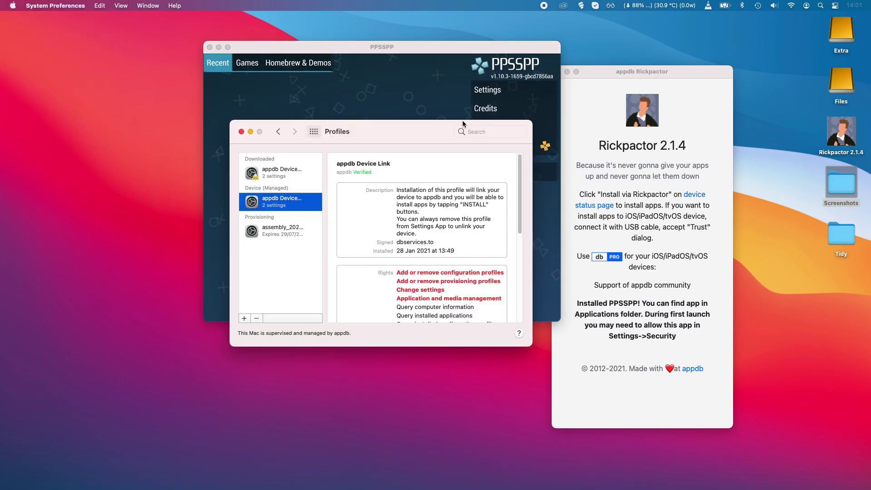
{"action": "left_click", "coordinate": [313, 132]}
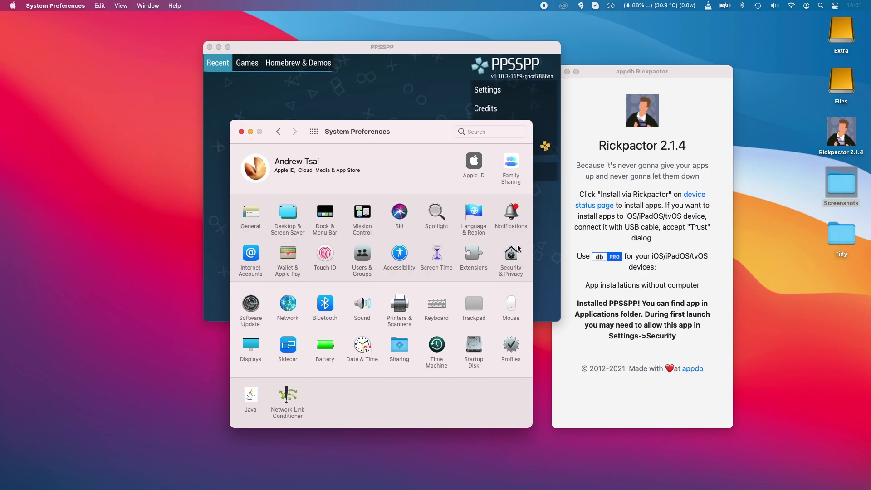
{"action": "left_click", "coordinate": [511, 254]}
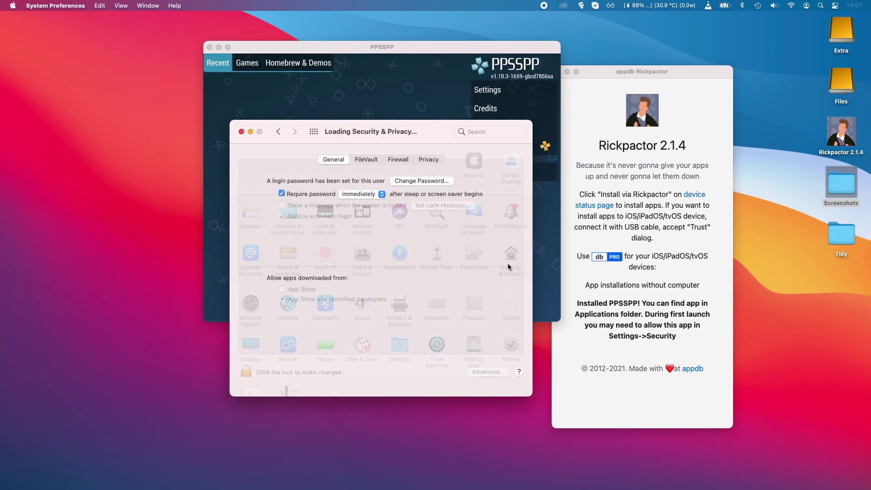
{"action": "left_click", "coordinate": [242, 132]}
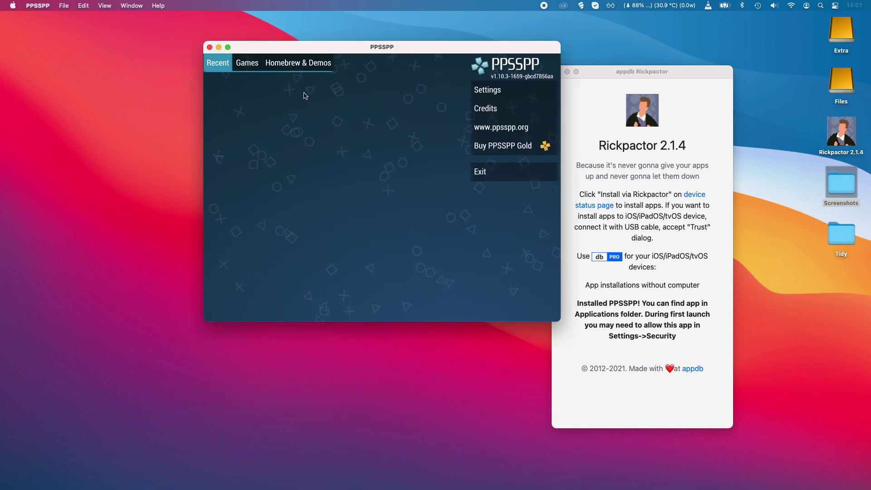
Step: Move PPSSPP left, make it full screen, and review its Graphics settings beside the Finder window
{"action": "left_click_drag", "start_coordinate": [333, 45], "coordinate": [247, 45]}
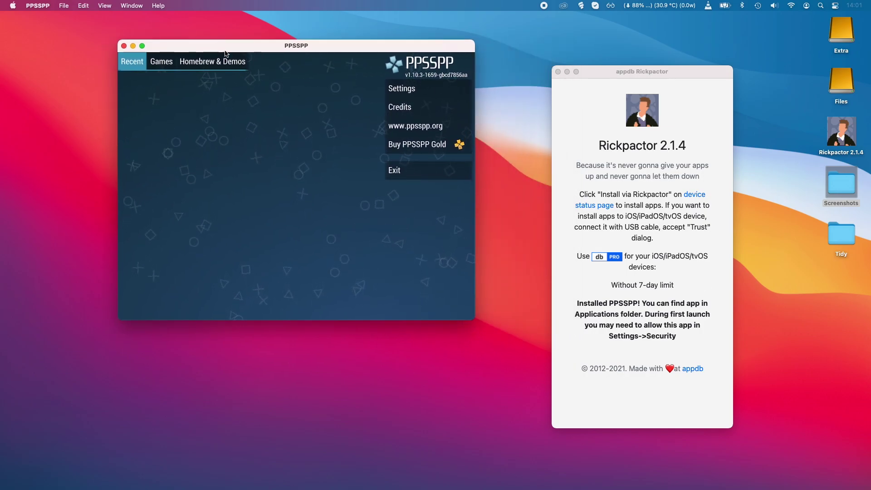
{"action": "left_click", "coordinate": [142, 46]}
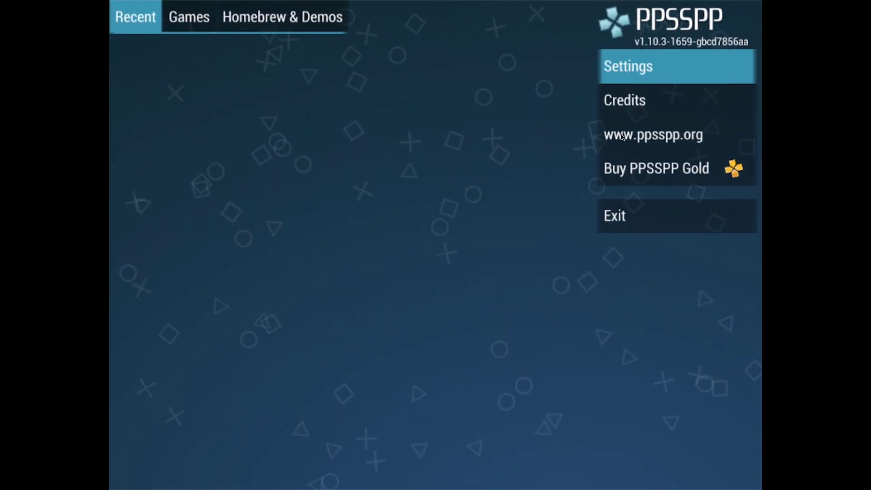
{"action": "left_click", "coordinate": [625, 84]}
{"action": "left_click", "coordinate": [163, 462]}
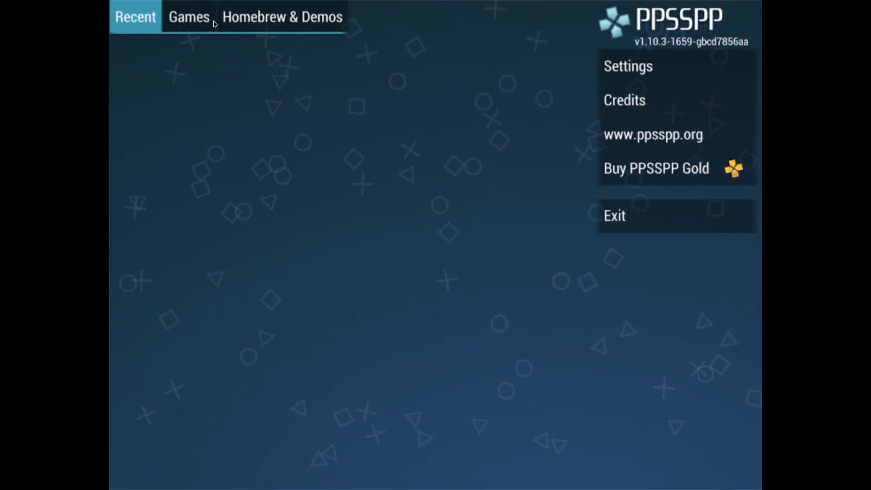
{"action": "left_click", "coordinate": [628, 66]}
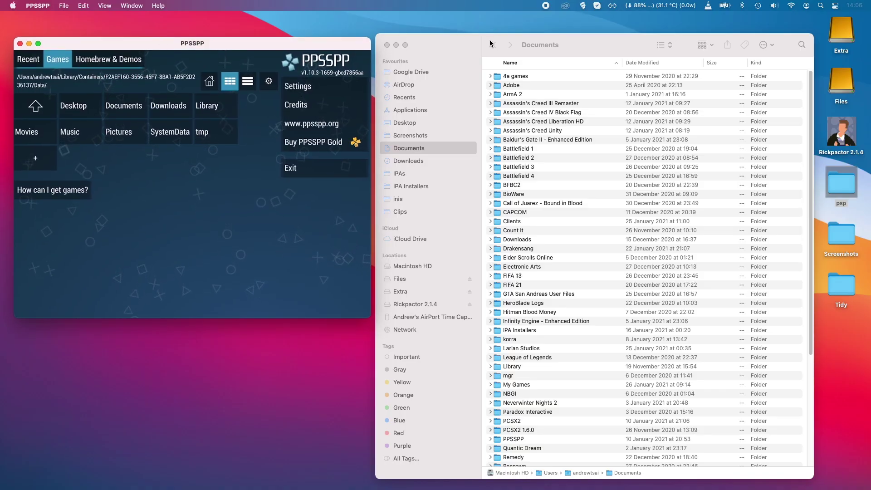
{"action": "left_click", "coordinate": [490, 43]}
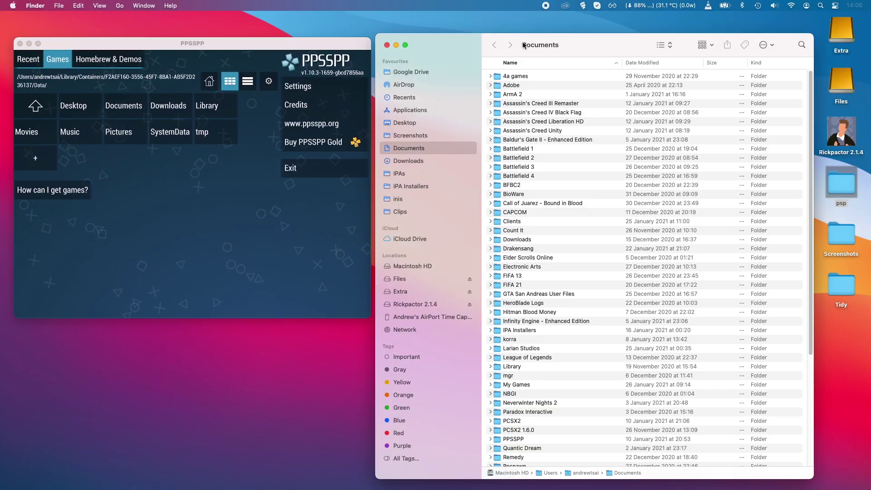
Step: In Finder, open the hidden user Library folder via Option on the Go menu
{"action": "left_click_drag", "start_coordinate": [523, 44], "coordinate": [534, 34]}
{"action": "left_click", "coordinate": [272, 180]}
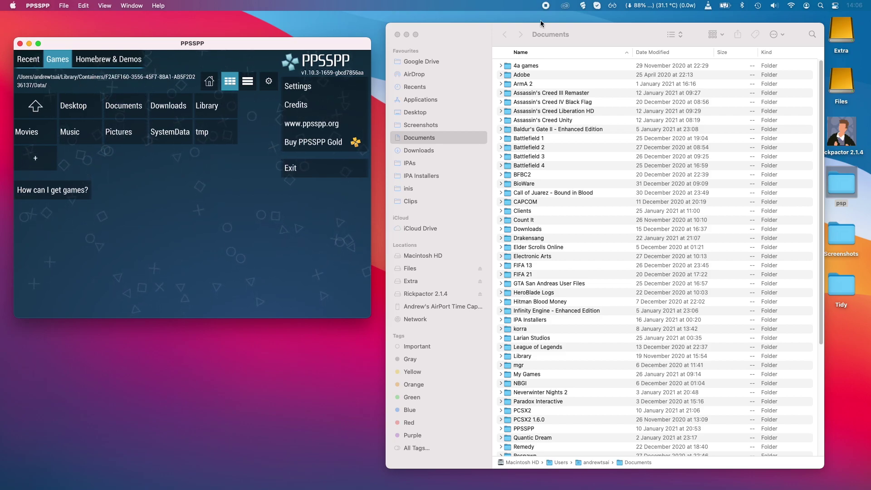
{"action": "left_click", "coordinate": [460, 36]}
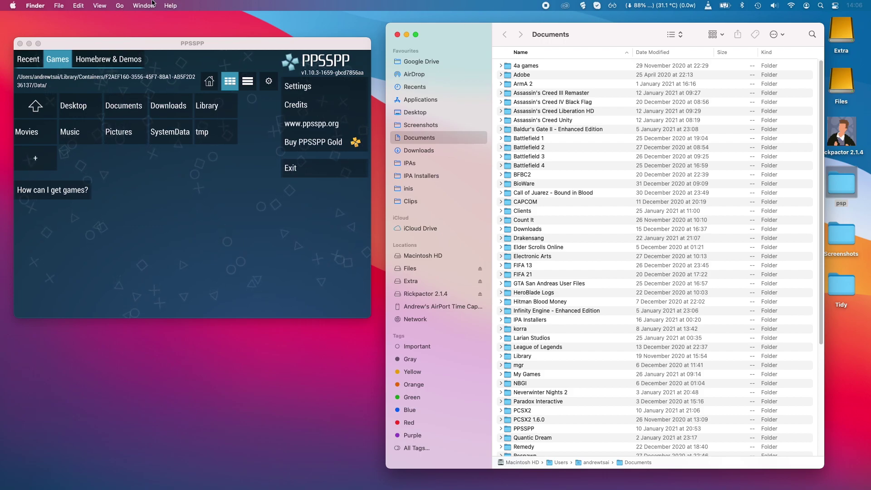
{"action": "left_click", "coordinate": [119, 5]}
{"action": "key", "text": "alt"}
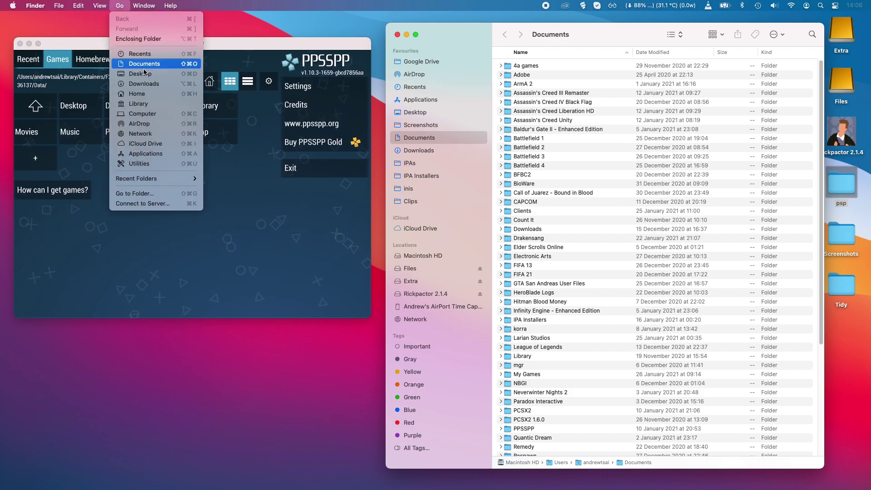
{"action": "left_click", "coordinate": [169, 104]}
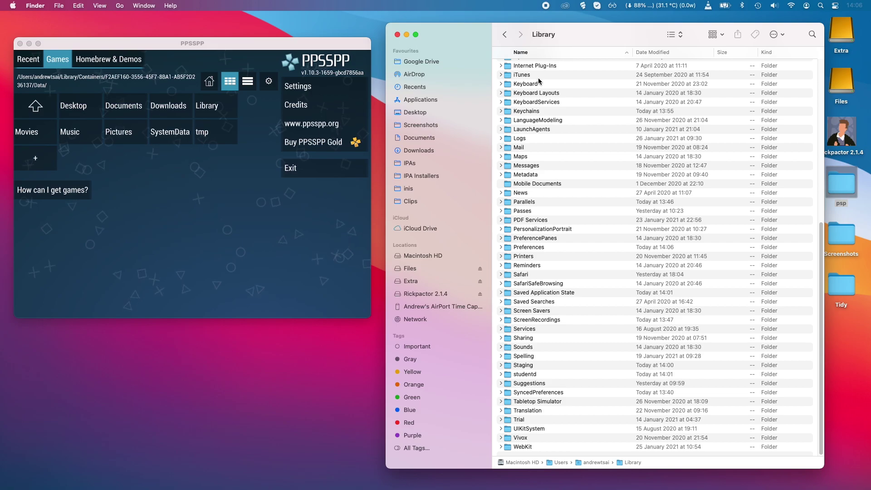
Step: Open Containers, jump to the F2AEF160… container with 'F2', and open its Data folder
{"action": "left_click", "coordinate": [561, 184]}
{"action": "scroll", "coordinate": [559, 178], "scroll_direction": "up", "scroll_amount": 5}
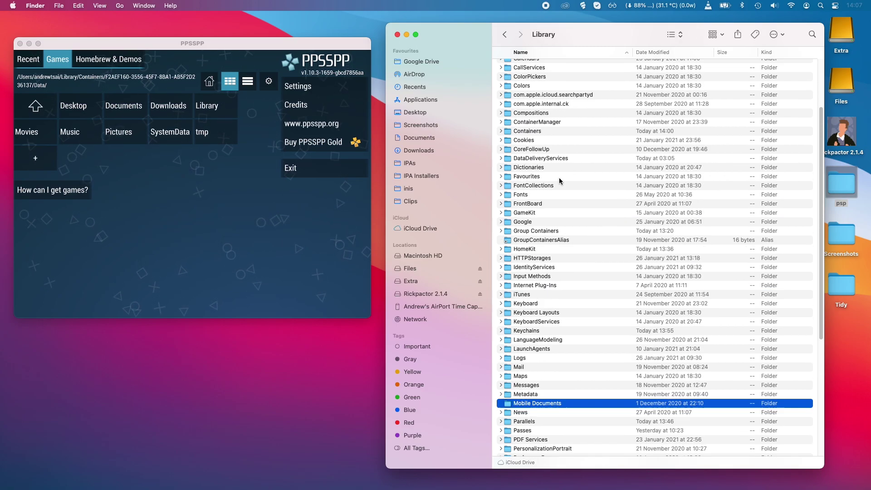
{"action": "double_click", "coordinate": [542, 133]}
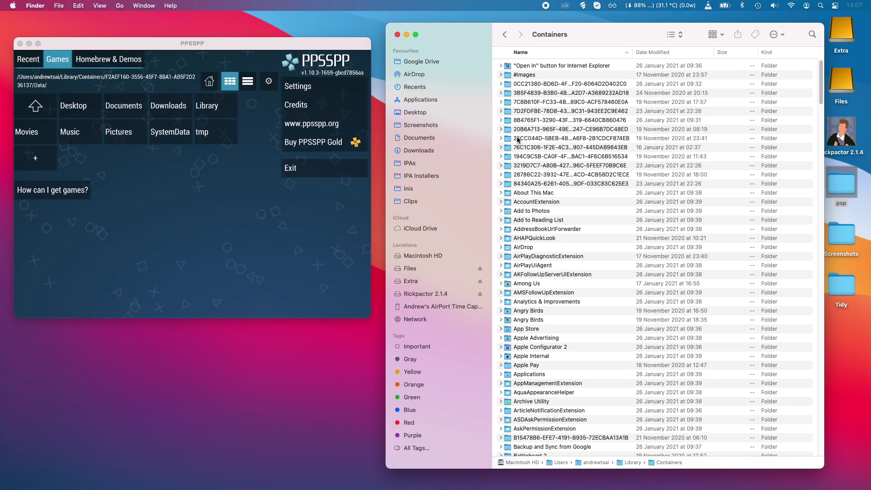
{"action": "left_click", "coordinate": [518, 140]}
{"action": "type", "text": "F2"}
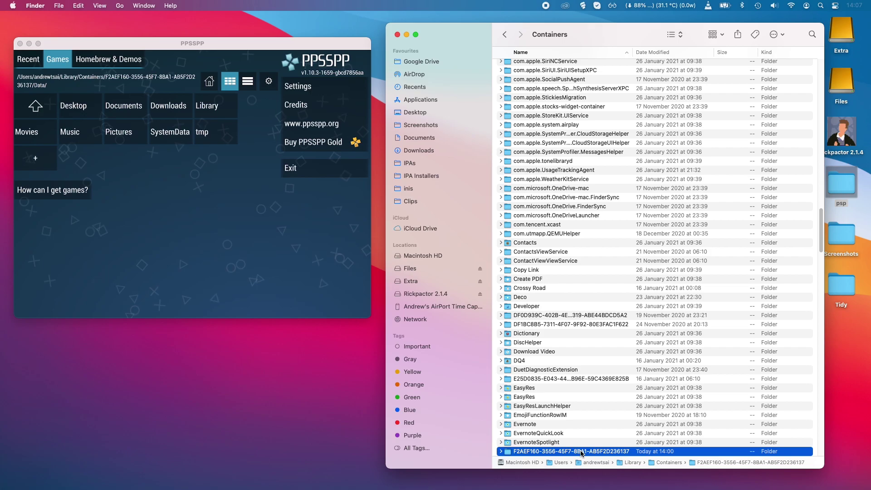
{"action": "double_click", "coordinate": [580, 452]}
{"action": "double_click", "coordinate": [531, 67]}
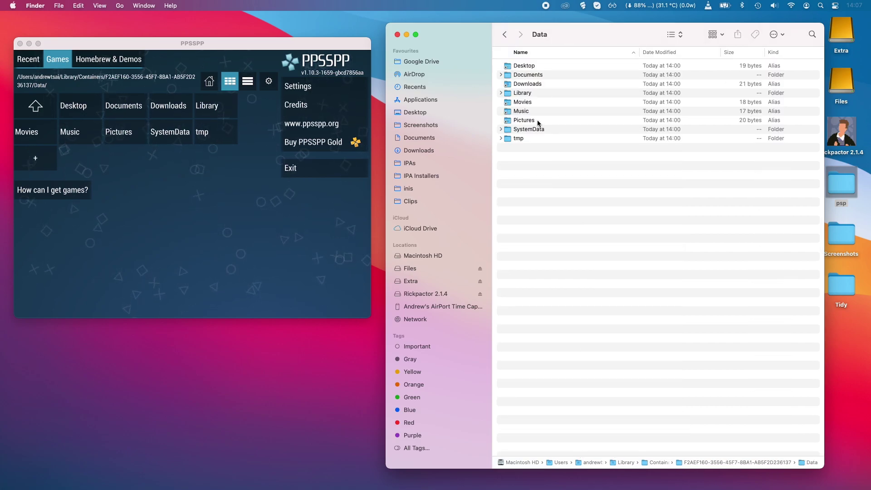
Step: Drag the desktop psp folder into PPSSPP's container Data folder in Finder
{"action": "left_click", "coordinate": [504, 34]}
{"action": "double_click", "coordinate": [519, 67]}
{"action": "left_click_drag", "start_coordinate": [837, 186], "coordinate": [619, 200]}
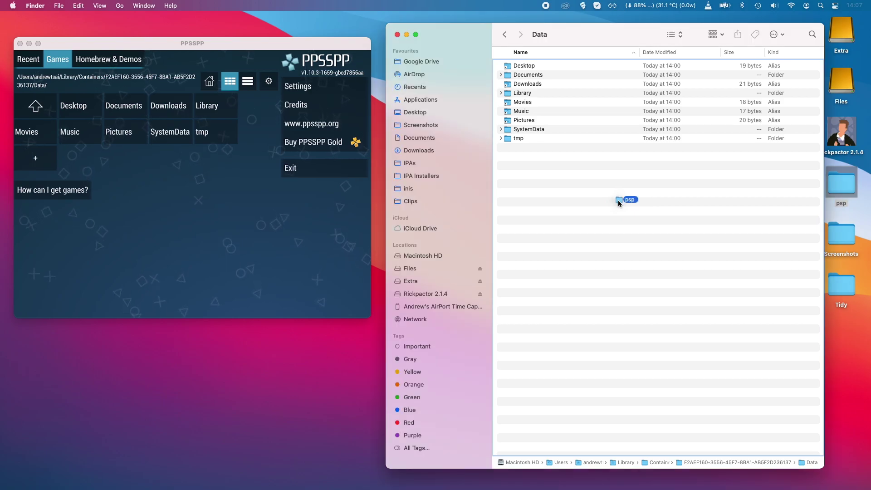
Step: In PPSSPP's game browser, go back to Data, open psp, and launch a game
{"action": "left_click", "coordinate": [168, 242]}
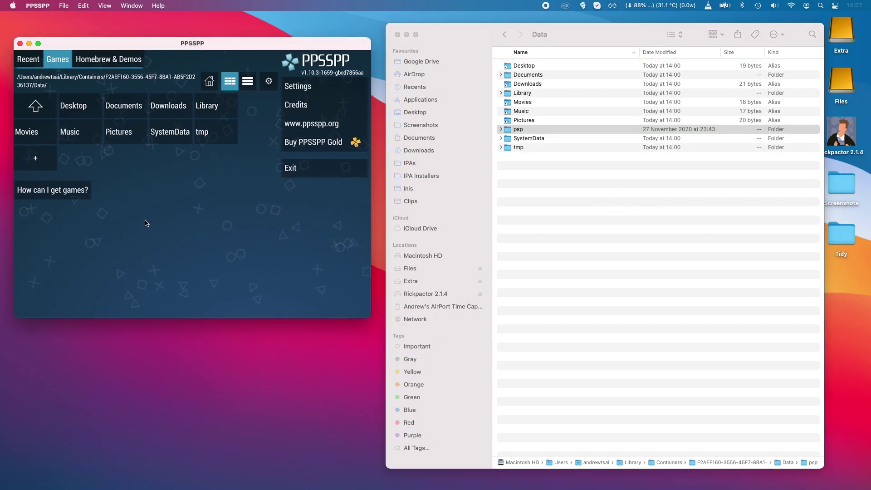
{"action": "left_click", "coordinate": [36, 106]}
{"action": "left_click", "coordinate": [38, 105]}
{"action": "left_click", "coordinate": [209, 83]}
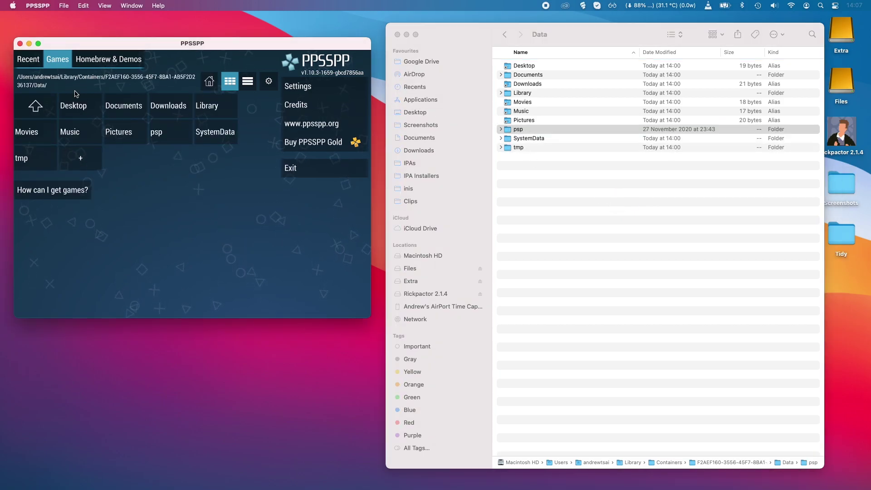
{"action": "left_click", "coordinate": [159, 132]}
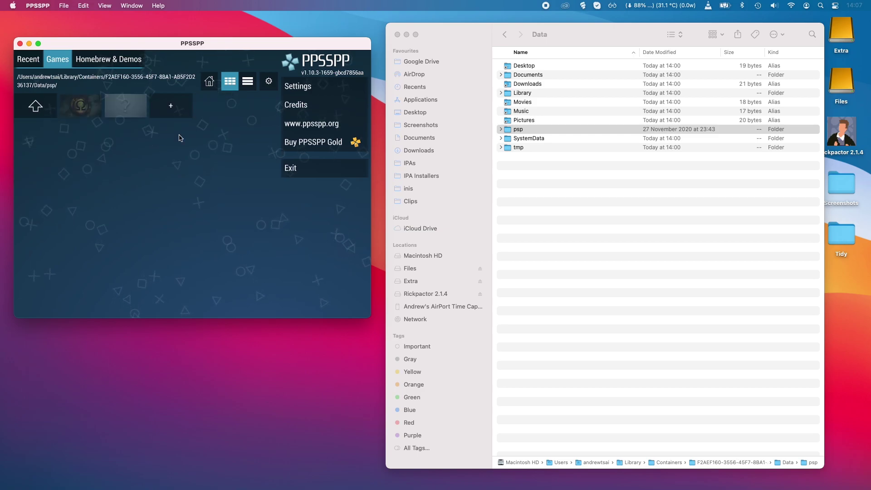
{"action": "left_click", "coordinate": [136, 96]}
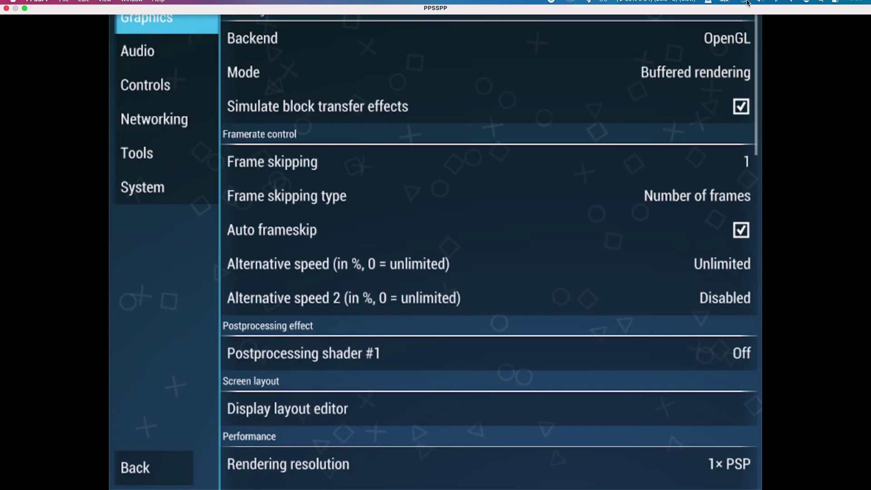
Step: Check Wi-Fi and Bluetooth status, then move through the Graphics options into the Tools settings
{"action": "left_click", "coordinate": [785, 8]}
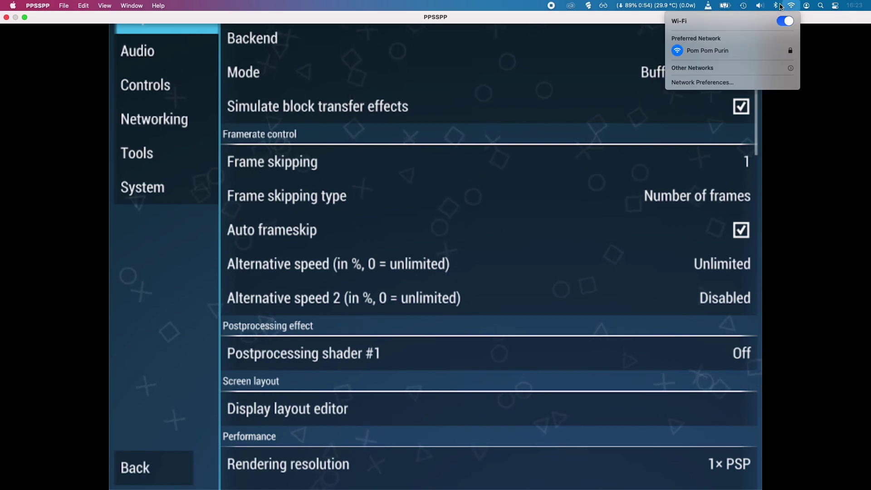
{"action": "left_click", "coordinate": [775, 5]}
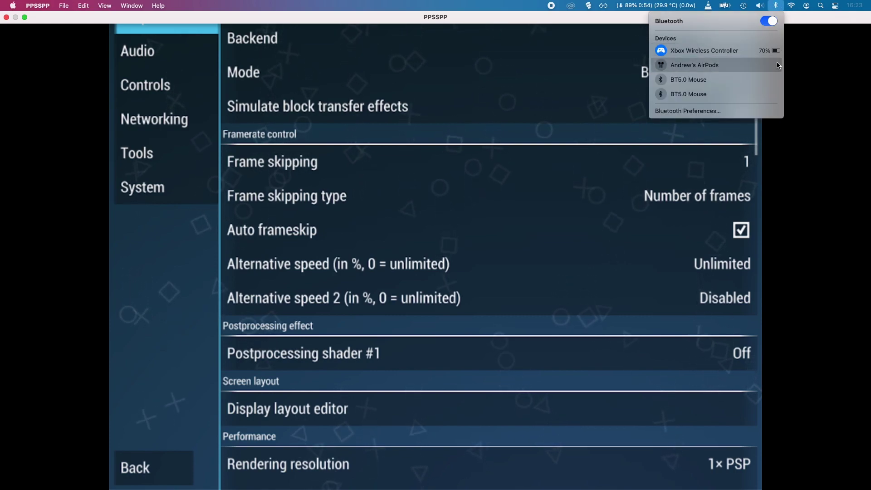
{"action": "left_click", "coordinate": [773, 132]}
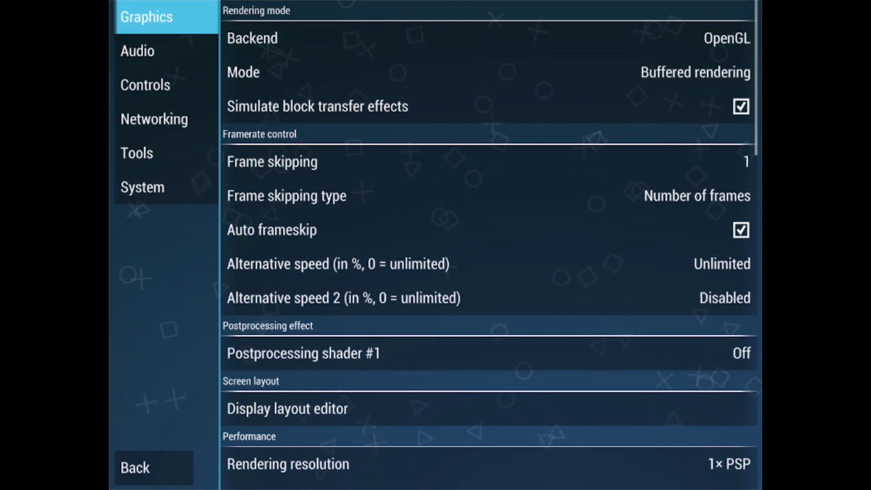
{"action": "key", "text": "Down"}
{"action": "key", "text": "Up"}
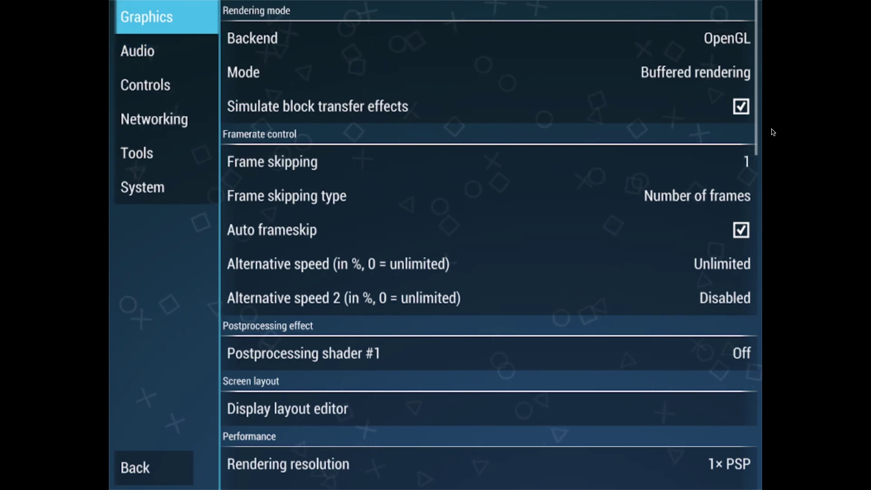
{"action": "key", "text": "Right"}
{"action": "key", "text": "Down"}
{"action": "key", "text": "Down"}
{"action": "key", "text": "Down"}
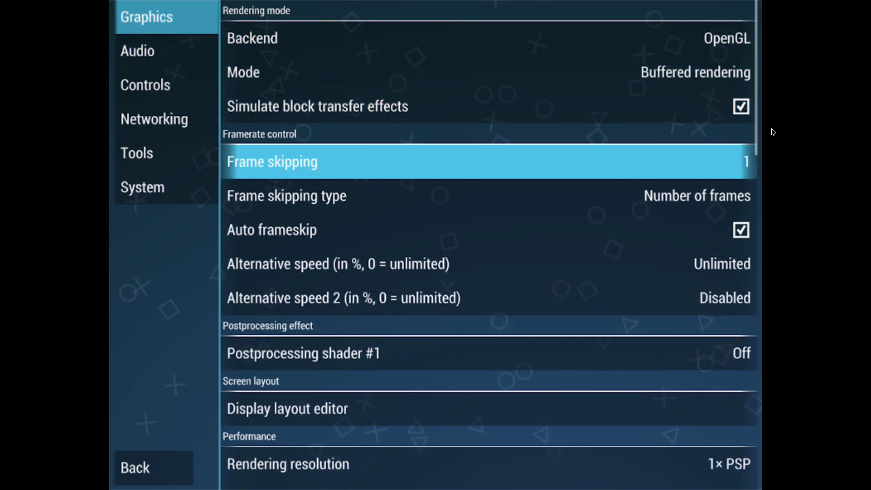
{"action": "key", "text": "Left"}
{"action": "key", "text": "Up"}
{"action": "key", "text": "Return"}
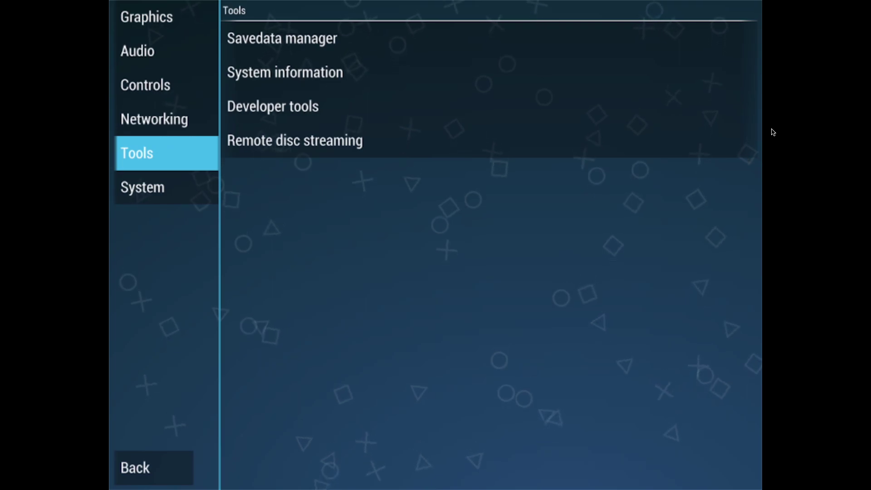
Step: In Developer tools, keep the CPU core set to Interpreter instead of Dynarec (JIT)
{"action": "key", "text": "Right"}
{"action": "key", "text": "Up"}
{"action": "key", "text": "Return"}
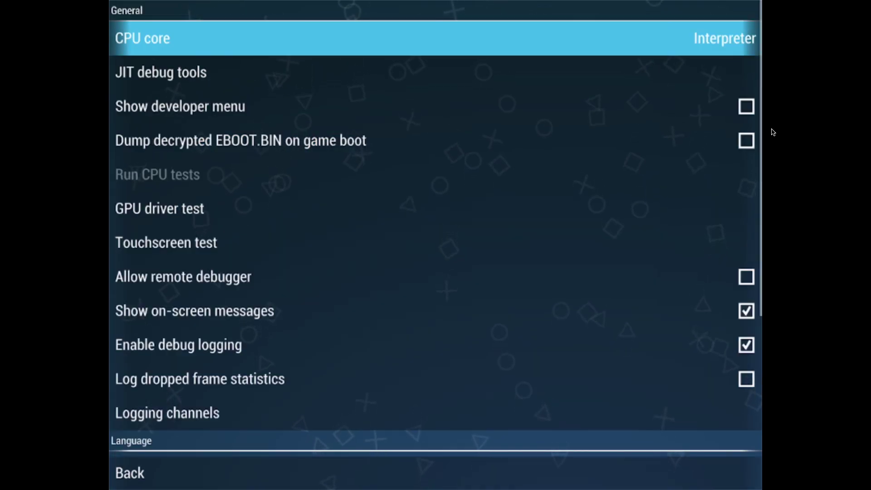
{"action": "key", "text": "Return"}
{"action": "key", "text": "Down"}
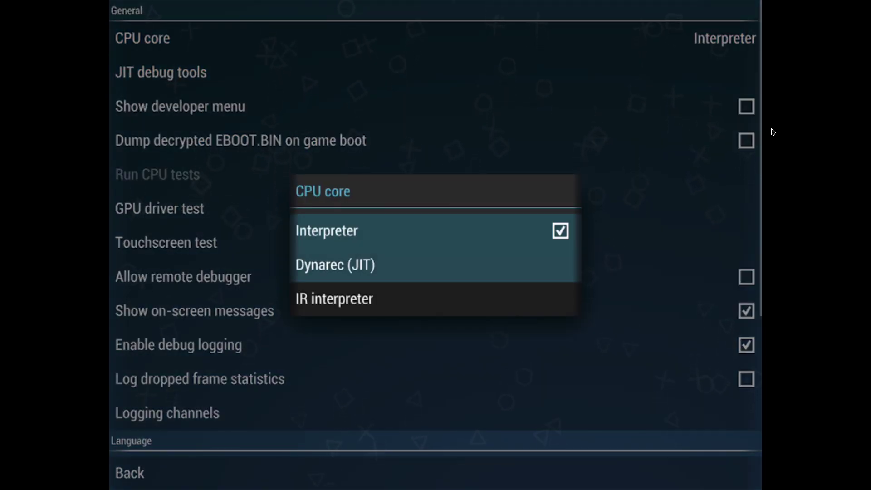
{"action": "key", "text": "Up"}
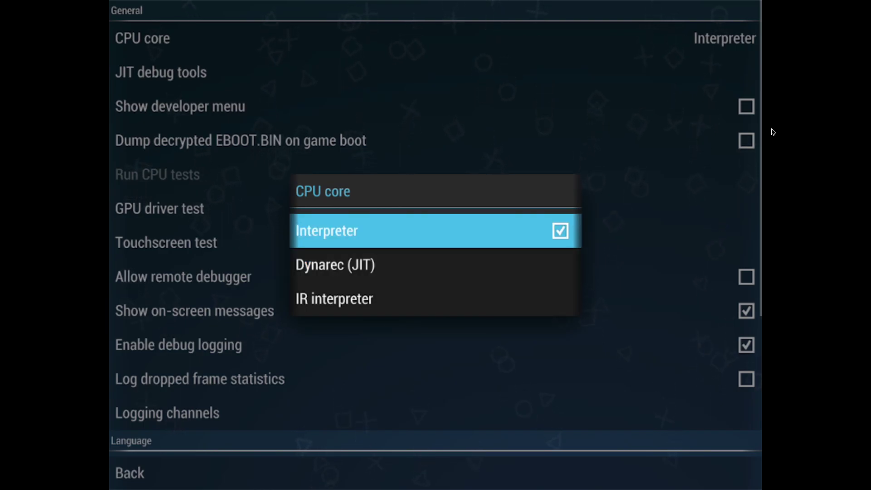
{"action": "key", "text": "Down"}
{"action": "key", "text": "Up"}
{"action": "key", "text": "Escape"}
{"action": "key", "text": "Escape"}
Step: Review Graphics down to Rendering resolution, then return to the main list at God of War: Ghost of Sparta
{"action": "key", "text": "Up"}
{"action": "key", "text": "Up"}
{"action": "key", "text": "Up"}
{"action": "key", "text": "Up"}
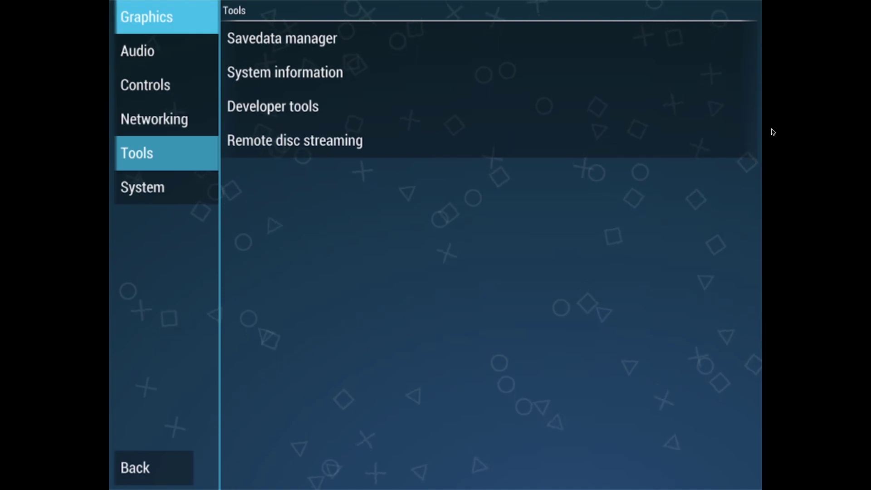
{"action": "key", "text": "Right"}
{"action": "key", "text": "Down"}
{"action": "key", "text": "Down"}
{"action": "key", "text": "Down"}
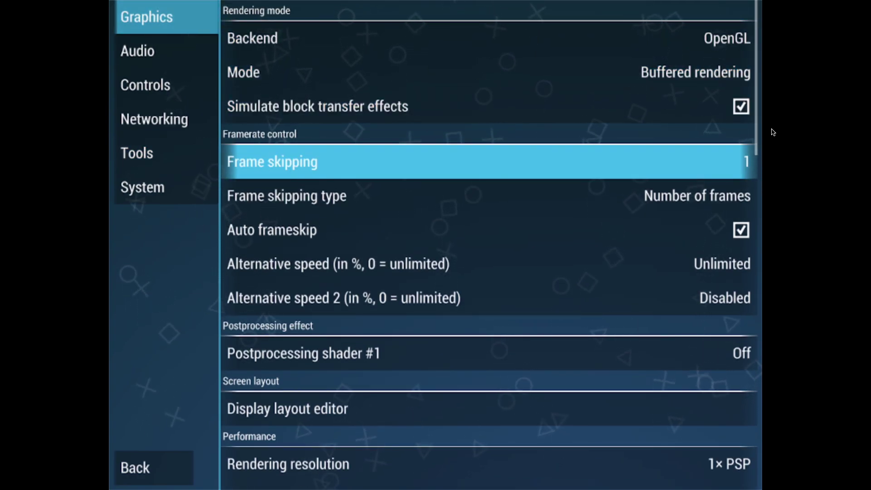
{"action": "key", "text": "Down"}
{"action": "key", "text": "Down"}
{"action": "key", "text": "Down"}
{"action": "key", "text": "Down"}
{"action": "key", "text": "Down"}
{"action": "key", "text": "Down"}
{"action": "key", "text": "Down"}
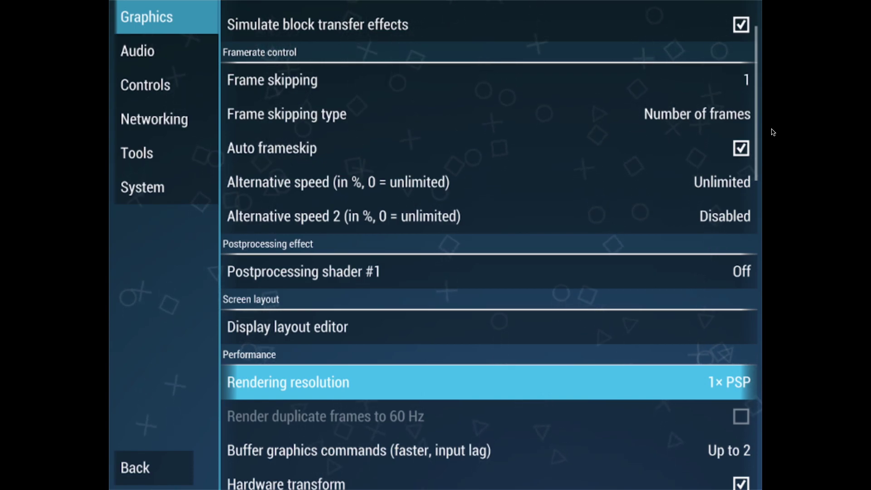
{"action": "key", "text": "Escape"}
{"action": "key", "text": "Down"}
{"action": "key", "text": "Down"}
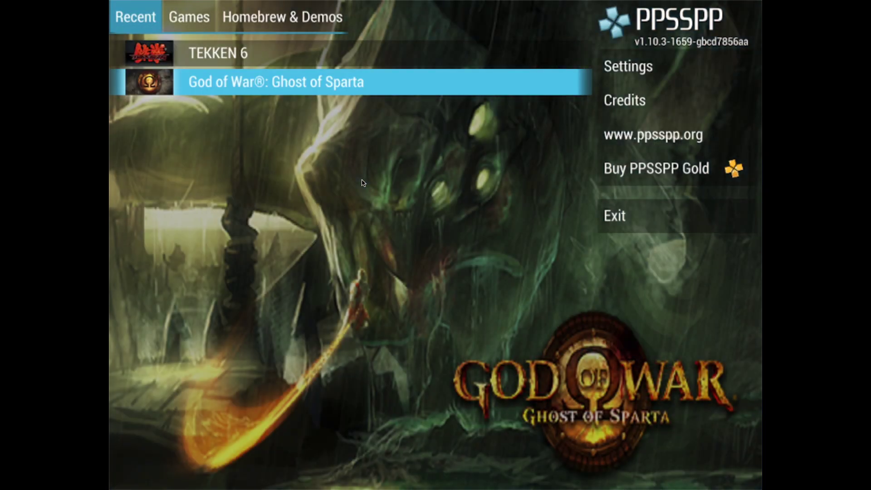
Step: Launch God of War: Ghost of Sparta and close the Power Up menu with x to resume play
{"action": "key", "text": "Return"}
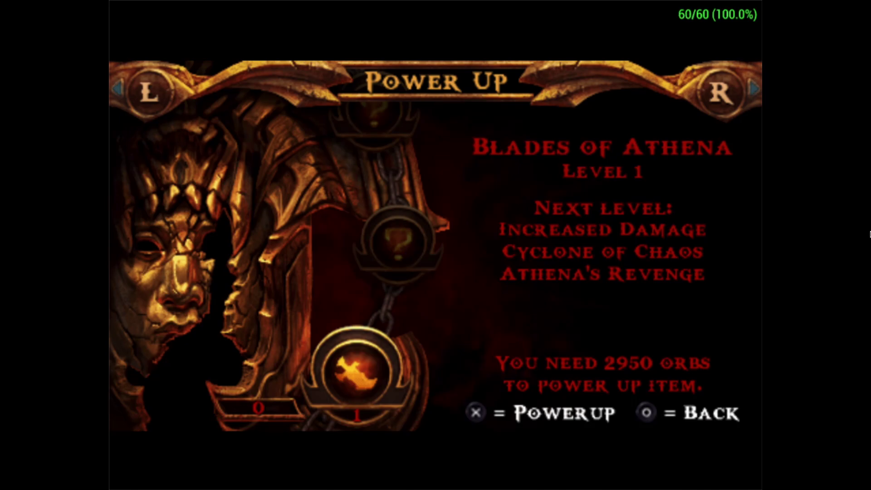
{"action": "key", "text": "x"}
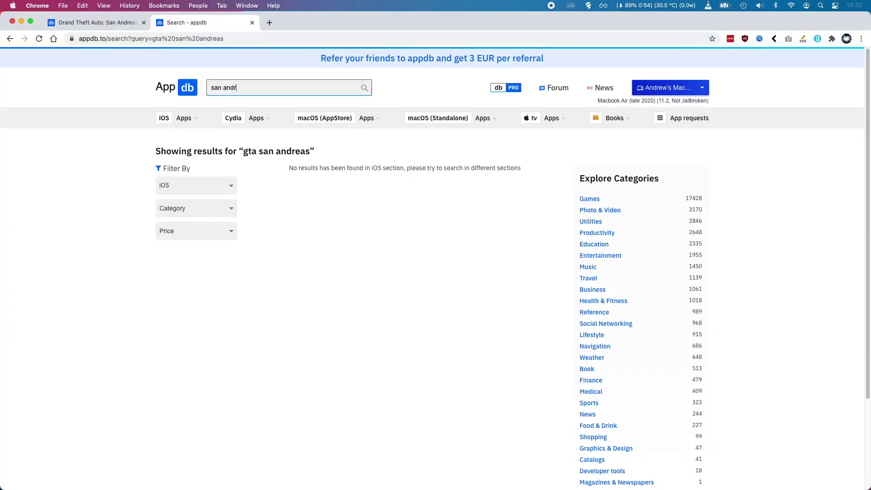
Step: Search appdb for san andreas and view GTA: San Andreas's live device status showing it signed
{"action": "key", "text": "Return"}
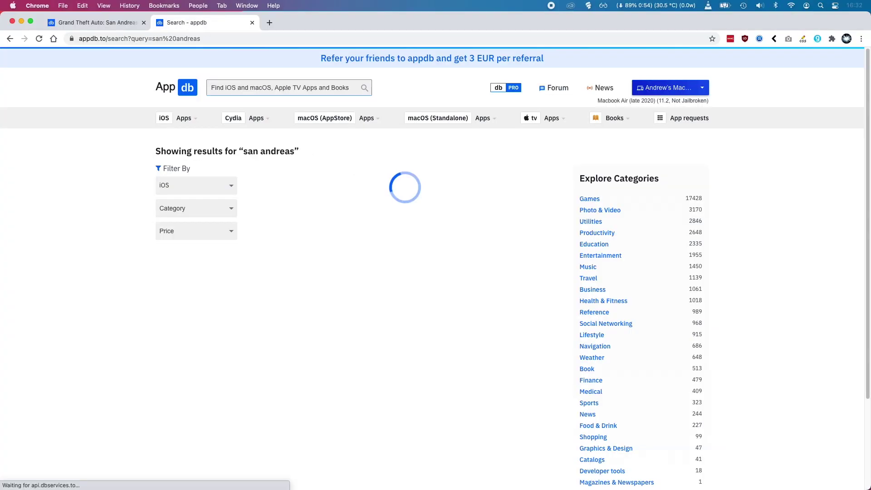
{"action": "left_click", "coordinate": [352, 180]}
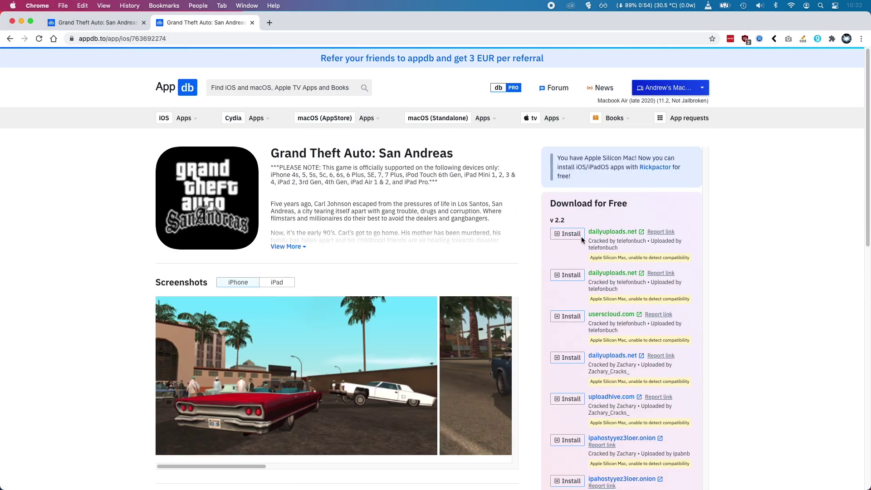
{"action": "scroll", "coordinate": [579, 329], "scroll_direction": "down", "scroll_amount": 2}
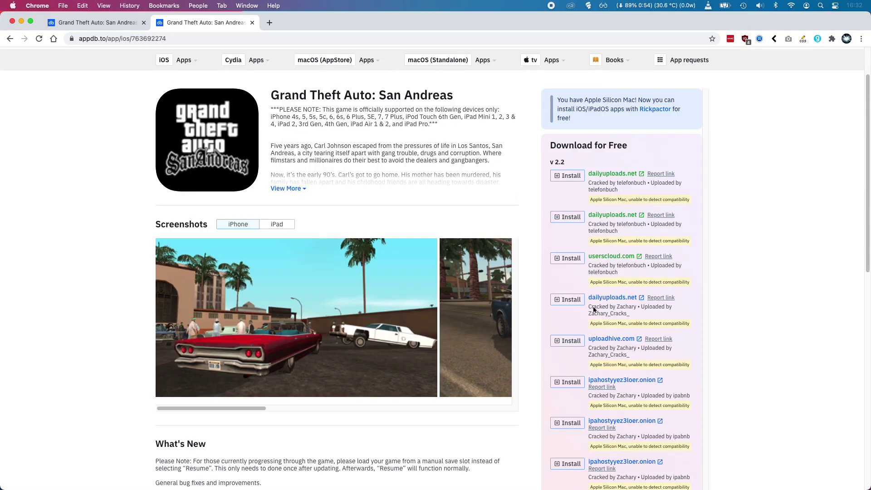
{"action": "left_click", "coordinate": [567, 299]}
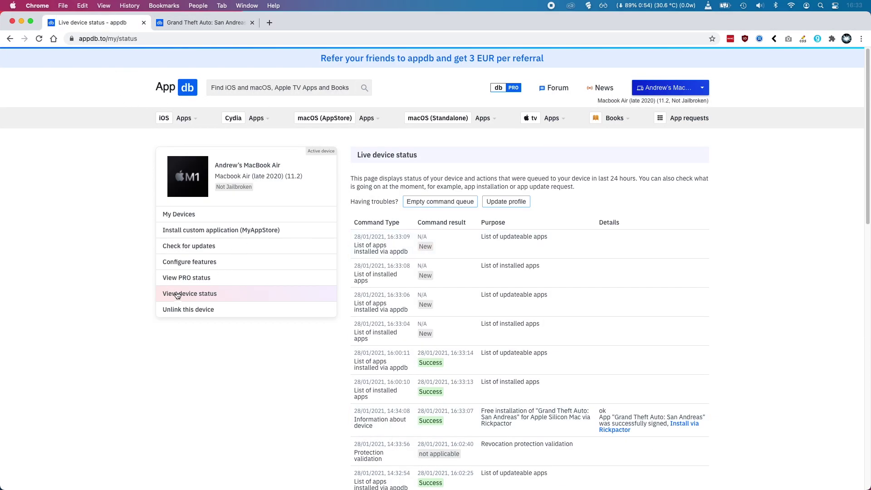
{"action": "scroll", "coordinate": [464, 289], "scroll_direction": "down", "scroll_amount": 1}
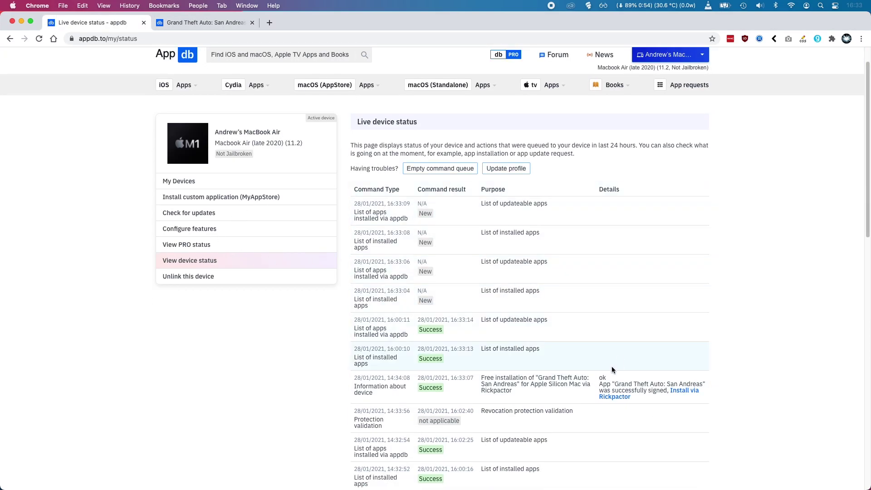
{"action": "scroll", "coordinate": [561, 387], "scroll_direction": "down", "scroll_amount": 1}
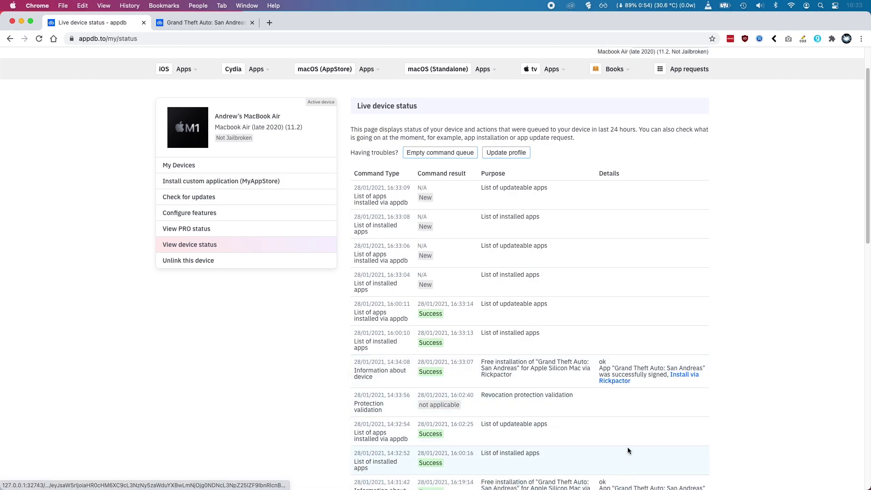
{"action": "left_click", "coordinate": [614, 482]}
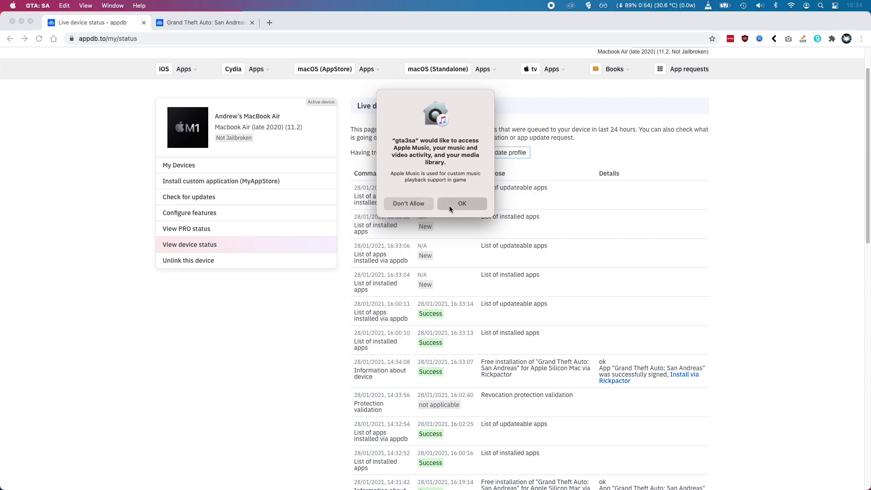
Step: Allow music library access, skip Social Club sign-in, hide Chrome, and make GTA: SA full screen
{"action": "left_click", "coordinate": [449, 205]}
{"action": "left_click", "coordinate": [476, 306]}
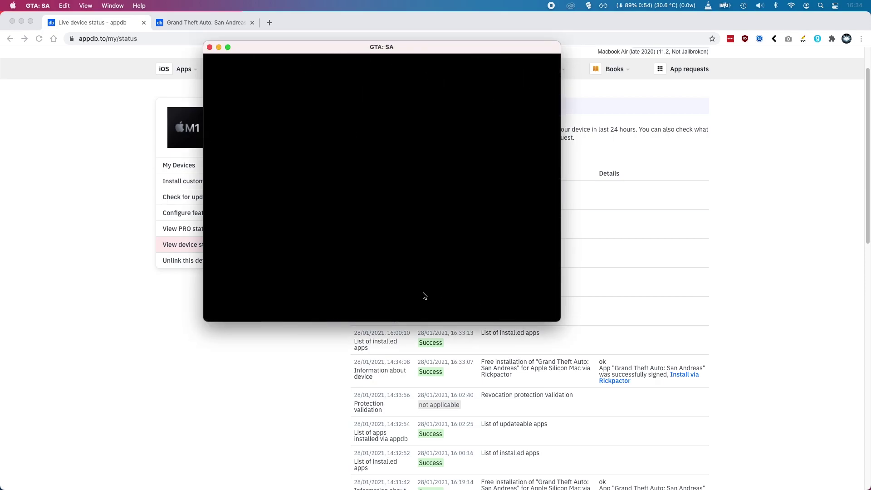
{"action": "left_click", "coordinate": [21, 21]}
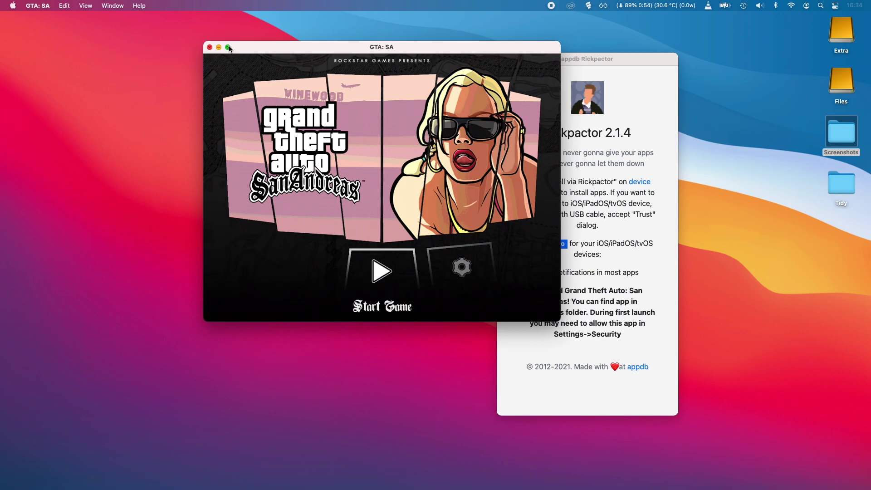
{"action": "left_click", "coordinate": [229, 48]}
Step: Start the game from the title menu and ride CJ's bike along the tracks toward the red car
{"action": "key", "text": "Right"}
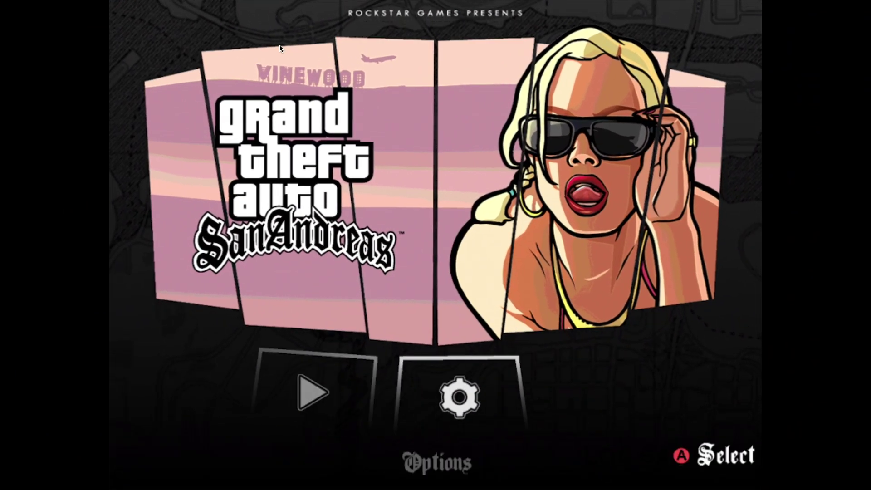
{"action": "key", "text": "Left"}
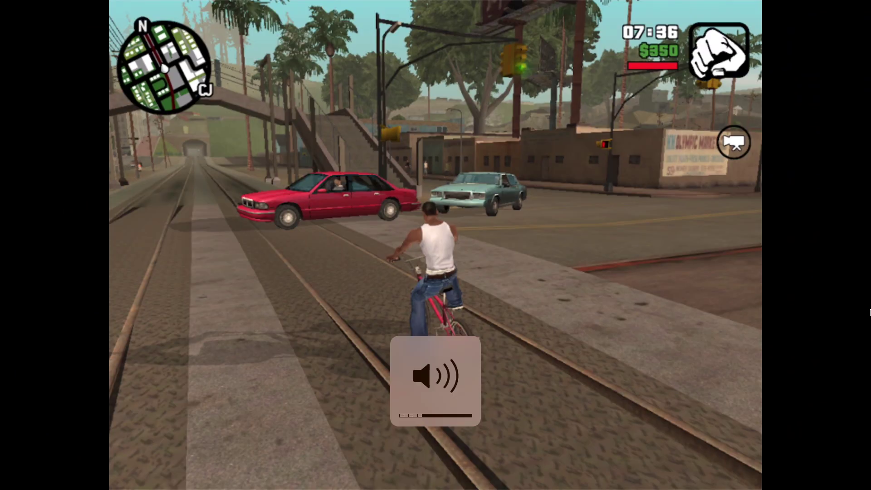
{"action": "key", "text": "w"}
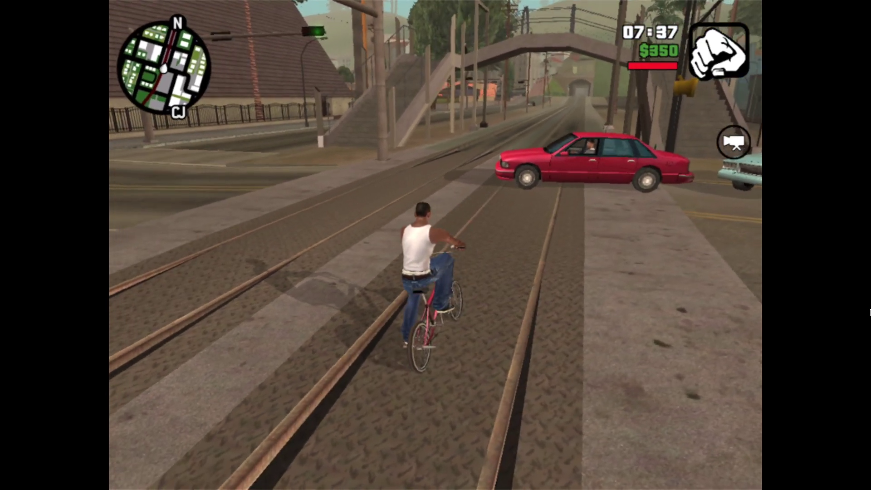
{"action": "key", "text": "w"}
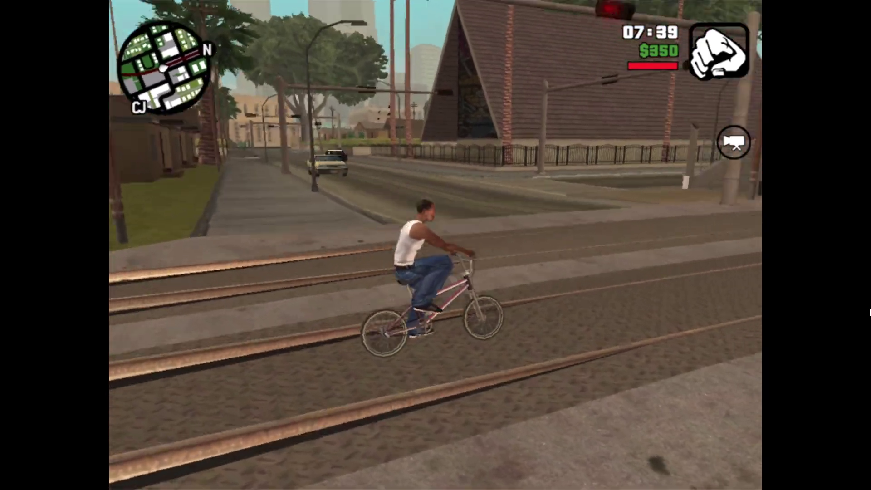
Step: Ride across the tracks into the street, past Ideal Homies, and along the sidewalk
{"action": "key", "text": "w"}
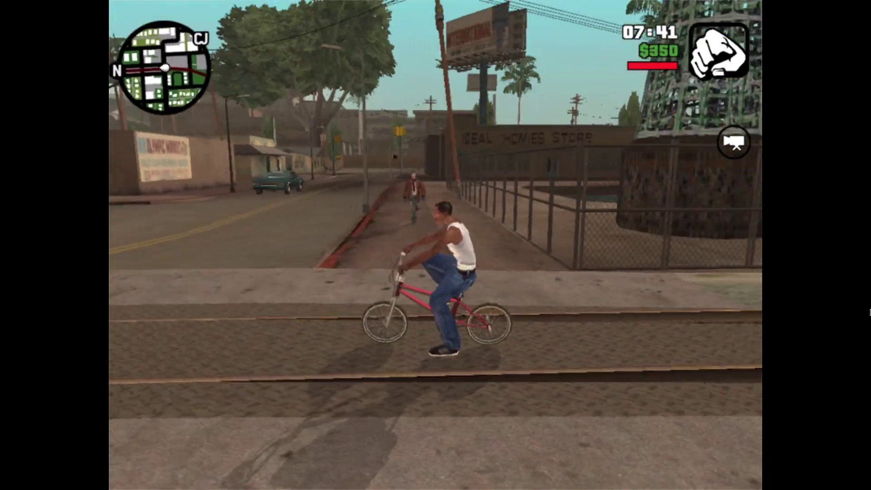
{"action": "key", "text": "w"}
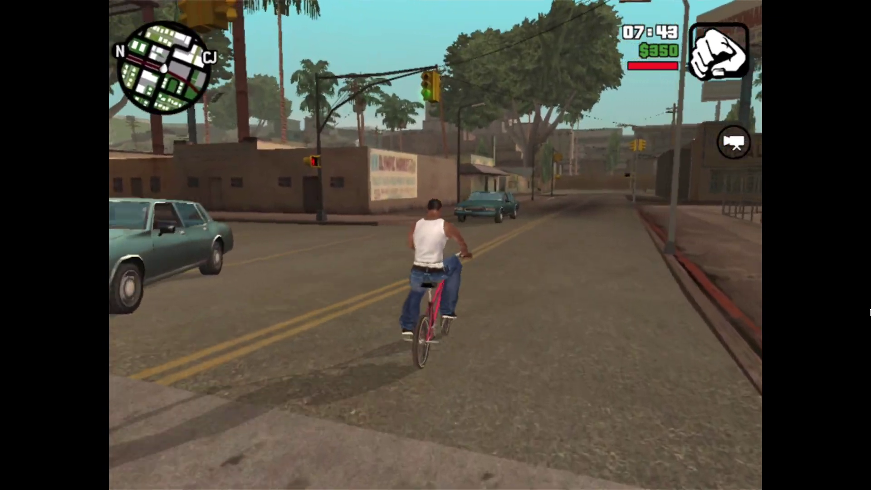
{"action": "key", "text": "w"}
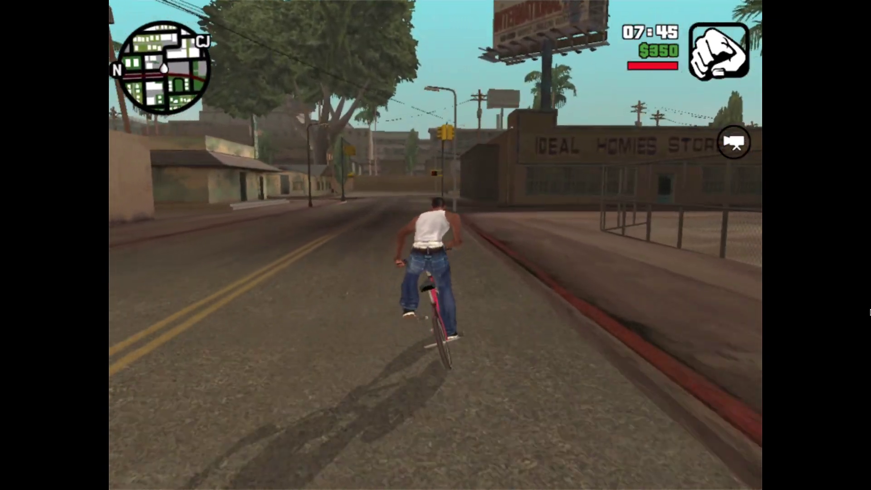
{"action": "key", "text": "w"}
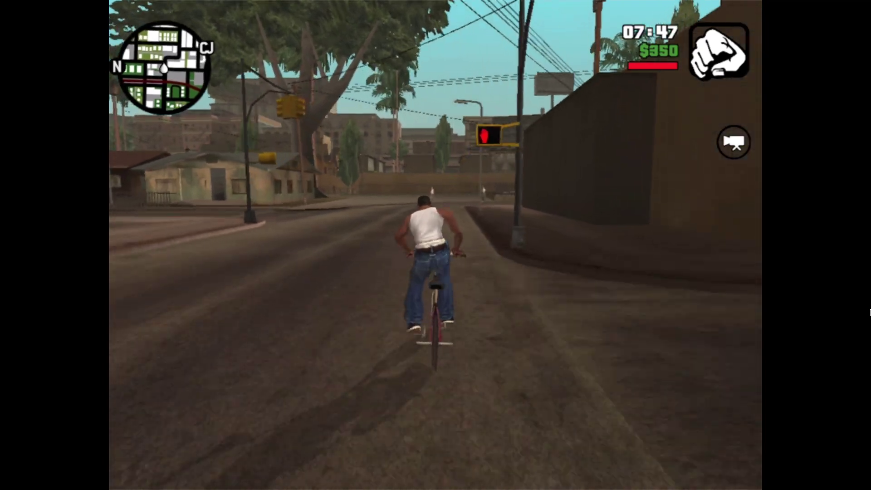